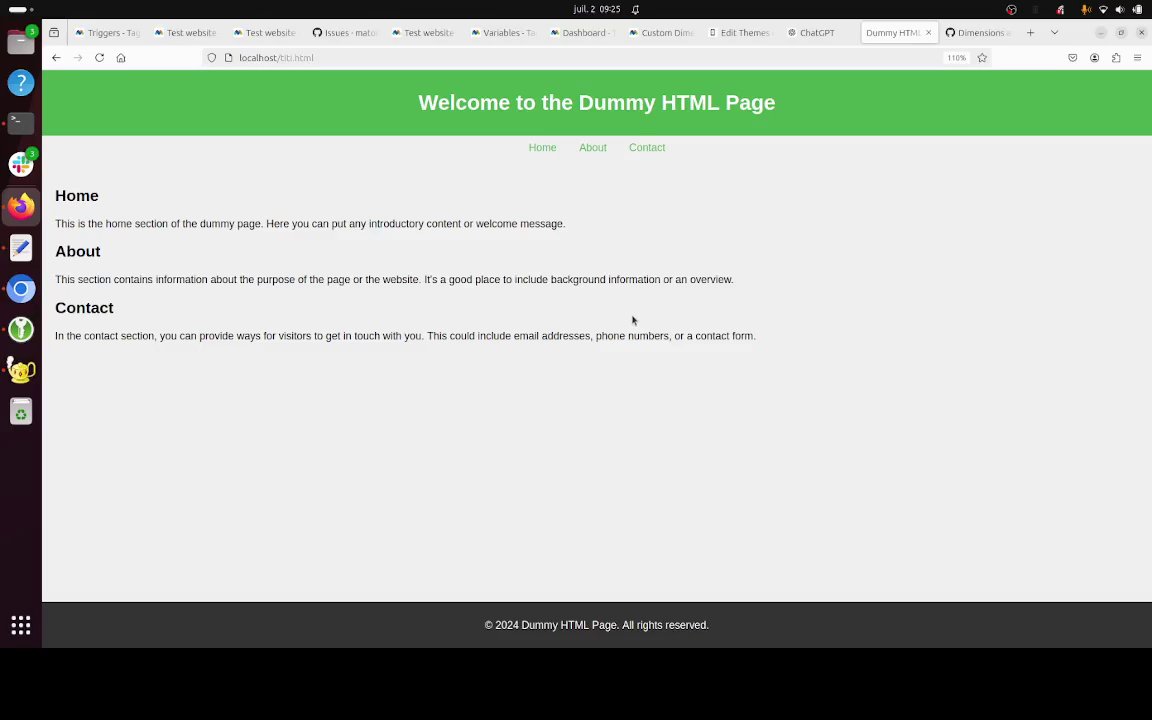
Step: Open the GitHub issue about dimensions not being saved for manual goal conversions and highlight its title
click(952, 32)
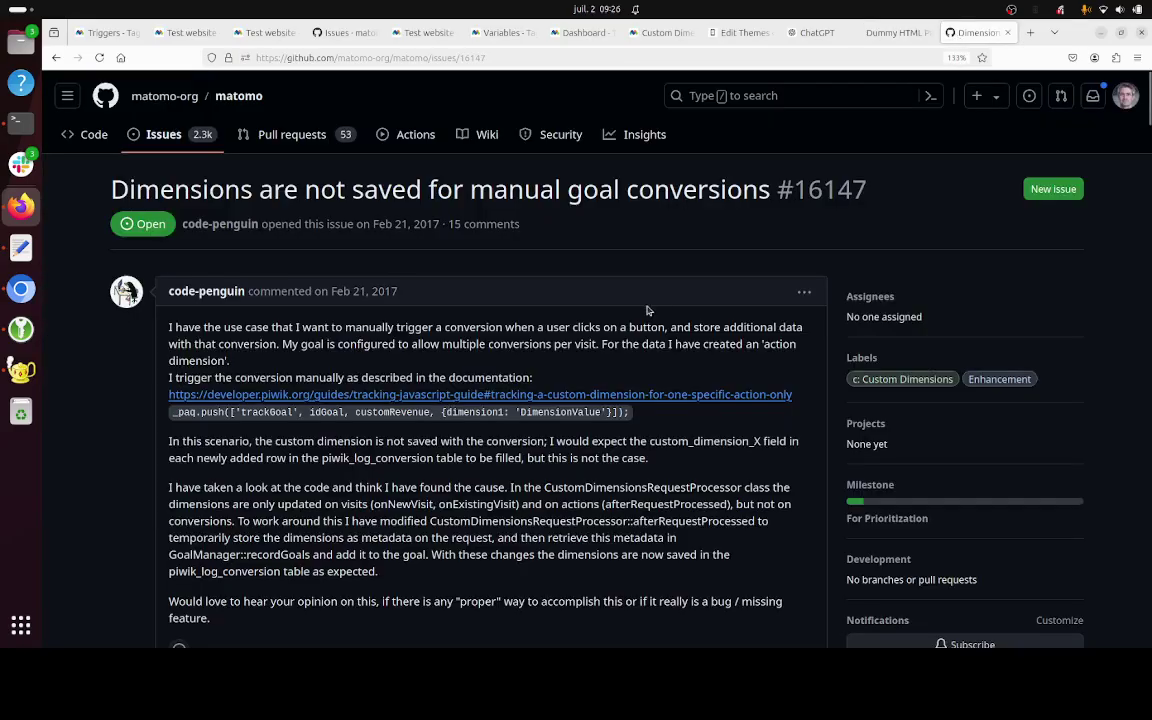
drag(113, 192, 760, 190)
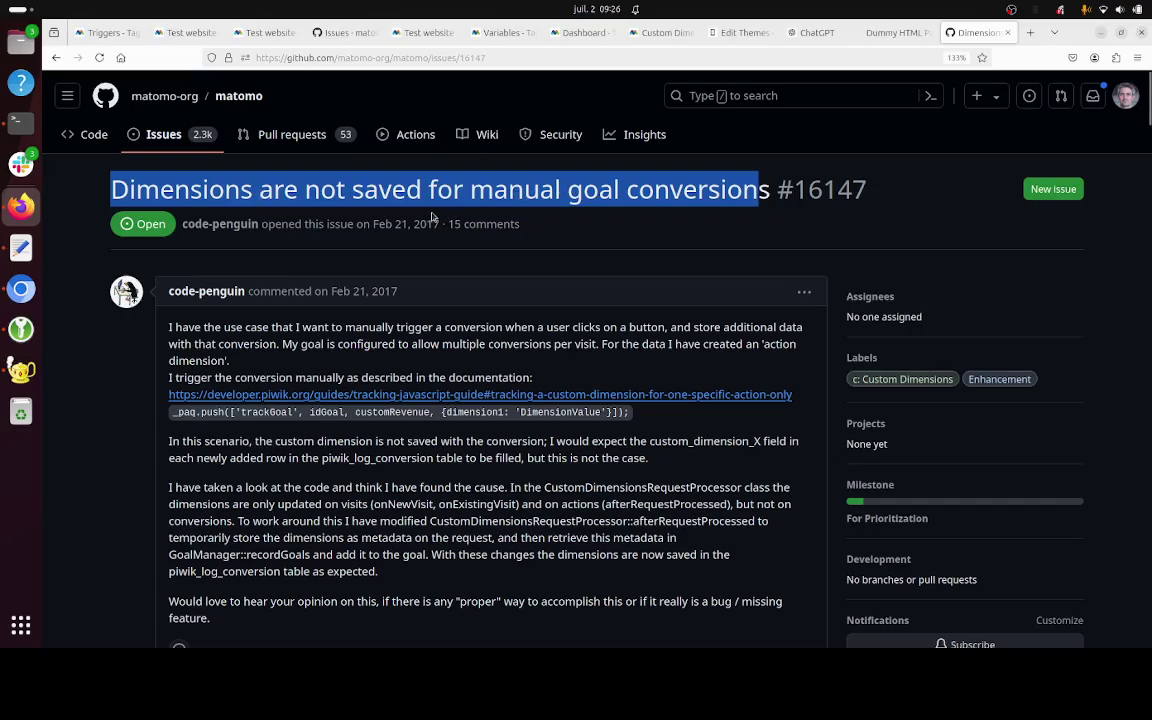
click(257, 193)
double_click(253, 193)
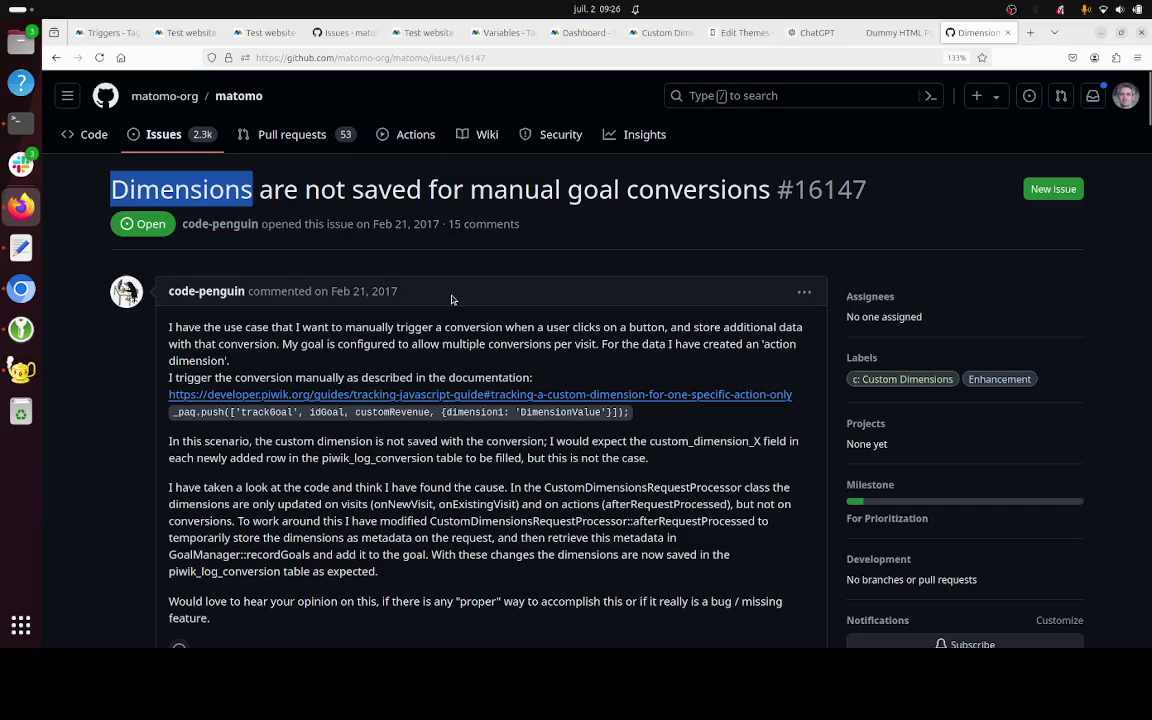
Step: Delete the Goal tag from the test website's default container in Matomo Tag Manager
click(887, 33)
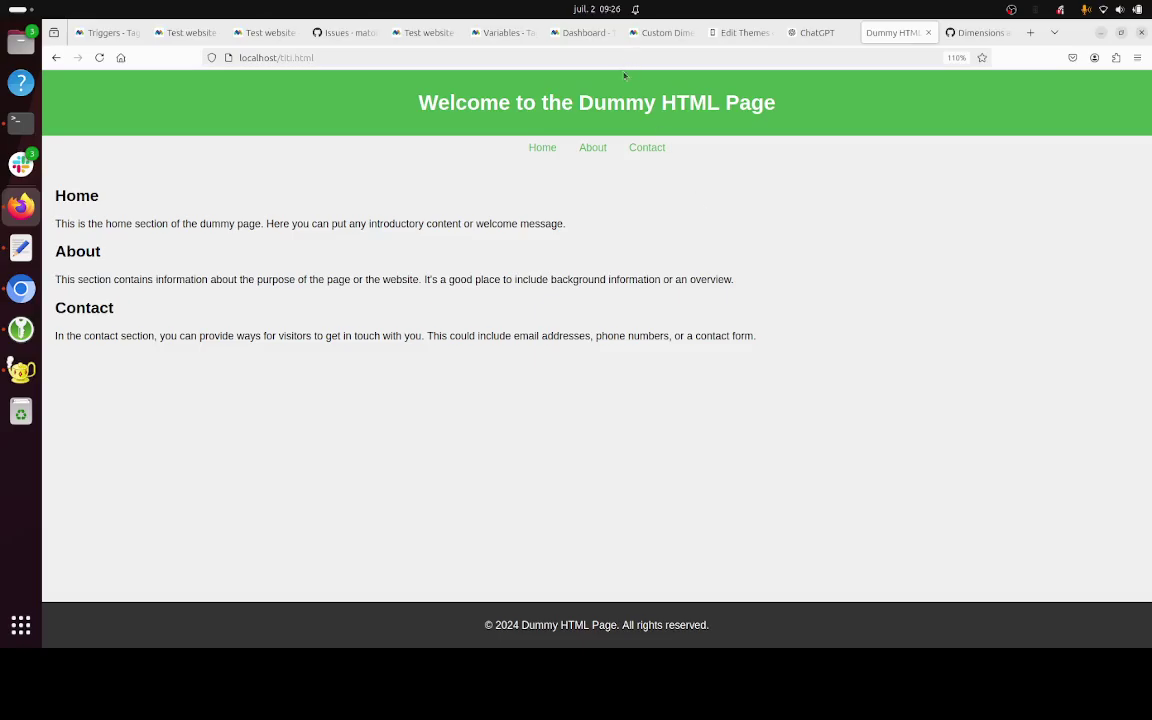
click(596, 33)
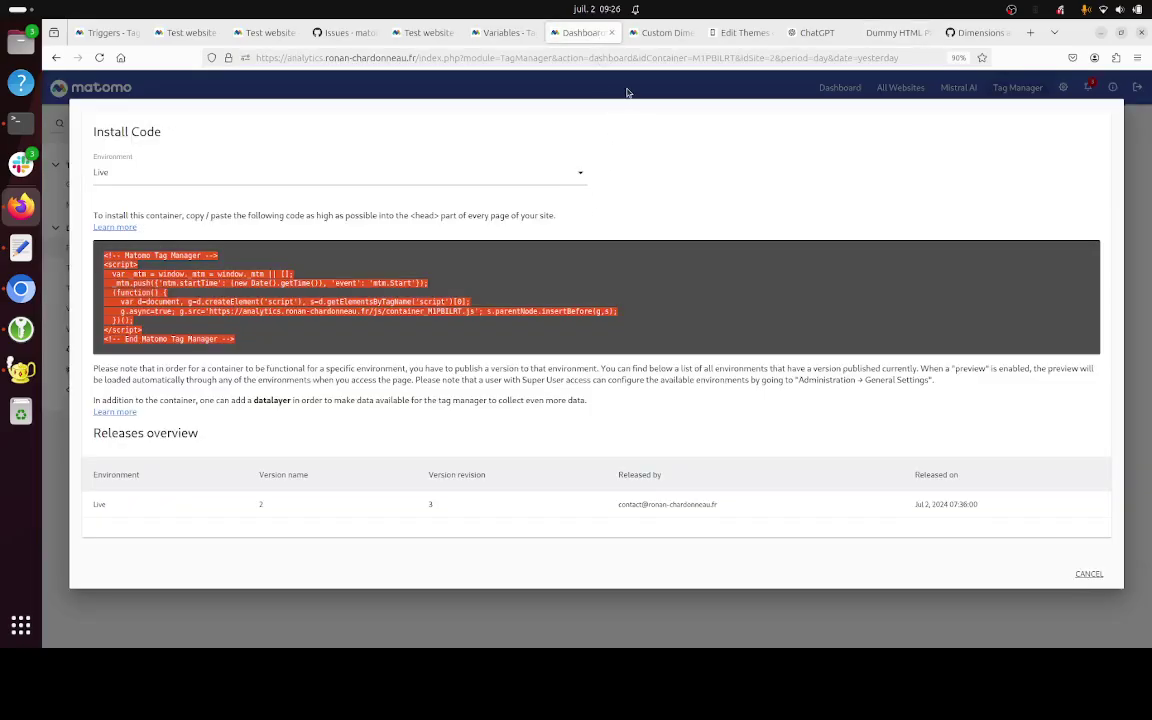
click(628, 92)
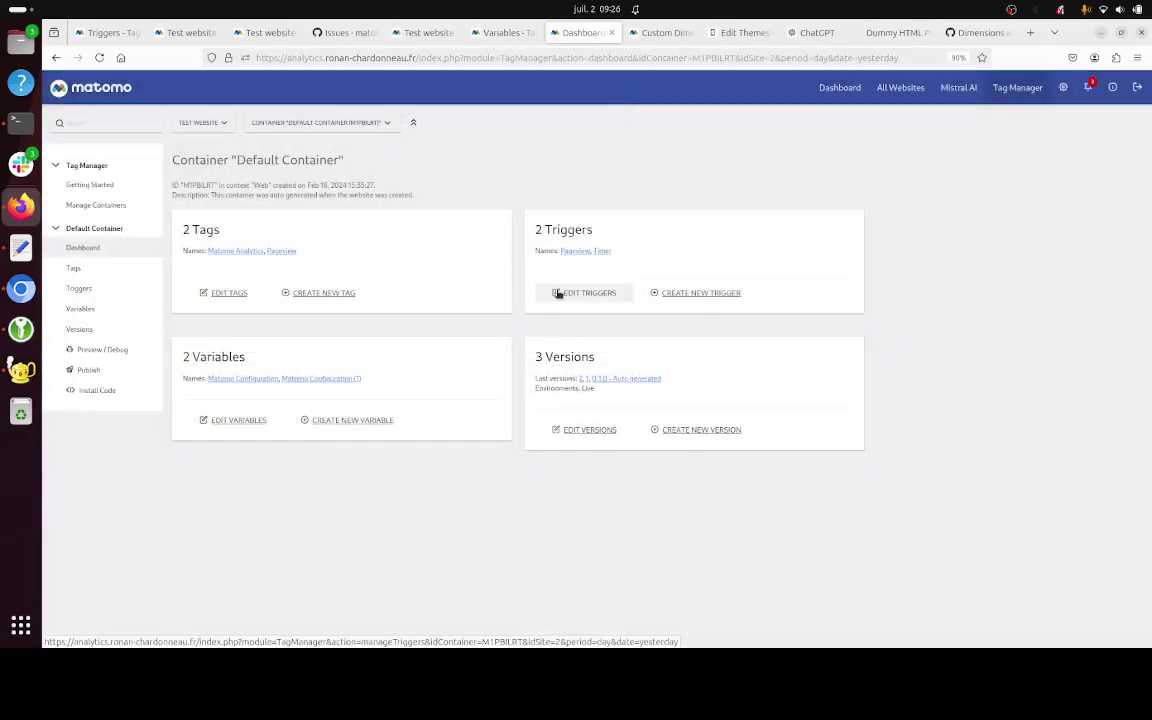
click(111, 270)
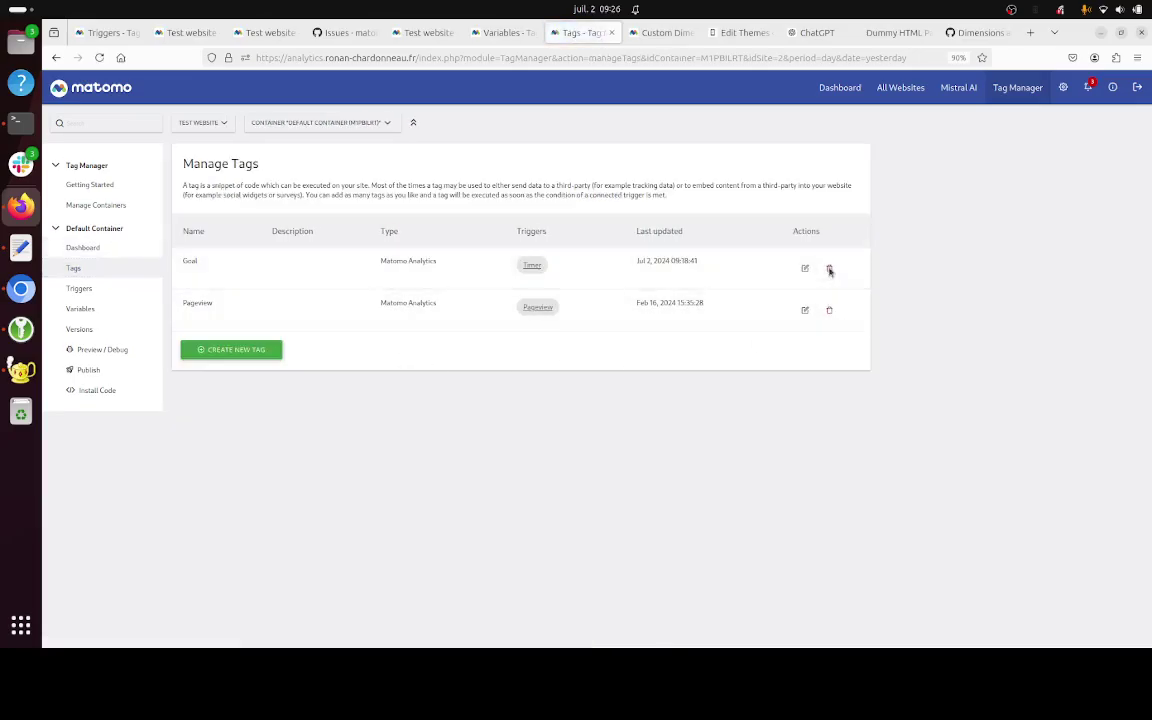
click(829, 268)
click(829, 202)
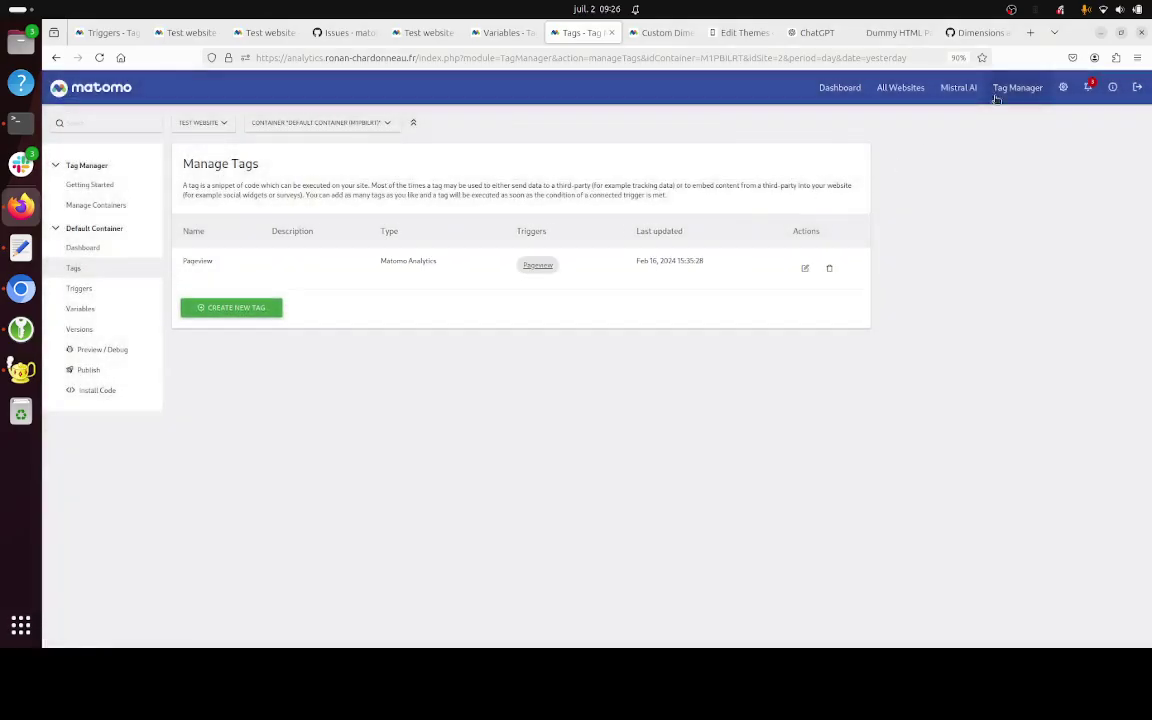
Step: Open the Matomo administration in a new browser tab and start a new goal for the test website
right_click(1063, 87)
click(1065, 93)
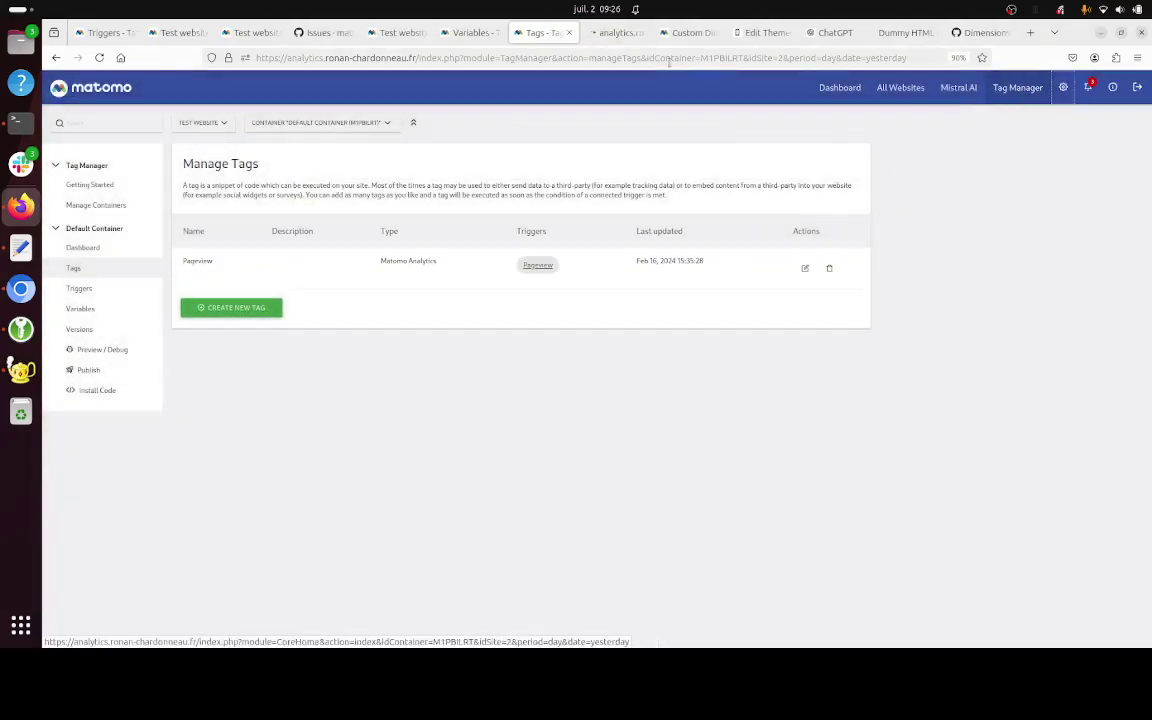
click(618, 33)
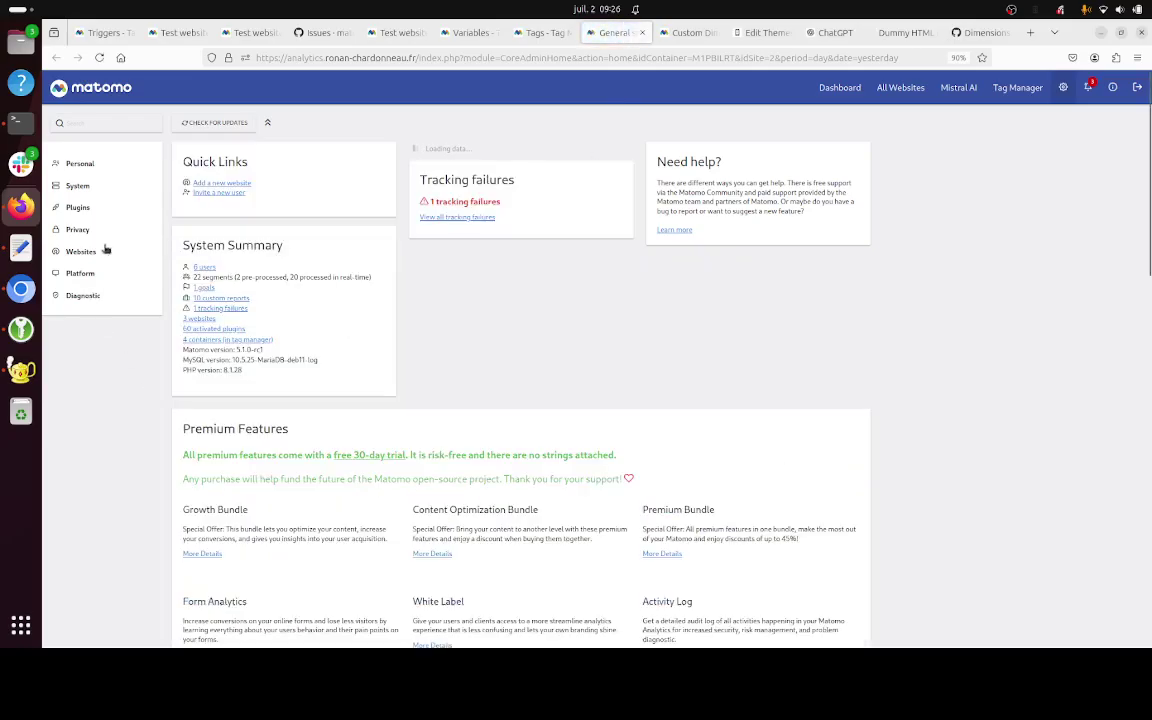
click(95, 251)
click(92, 330)
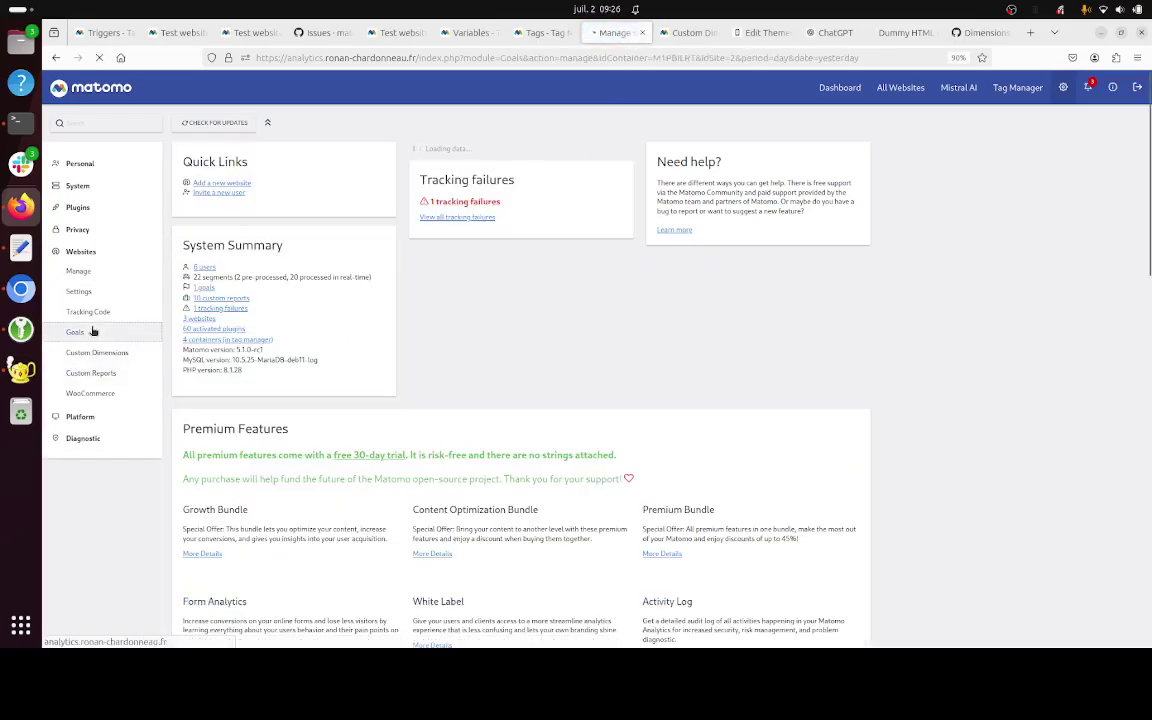
click(240, 268)
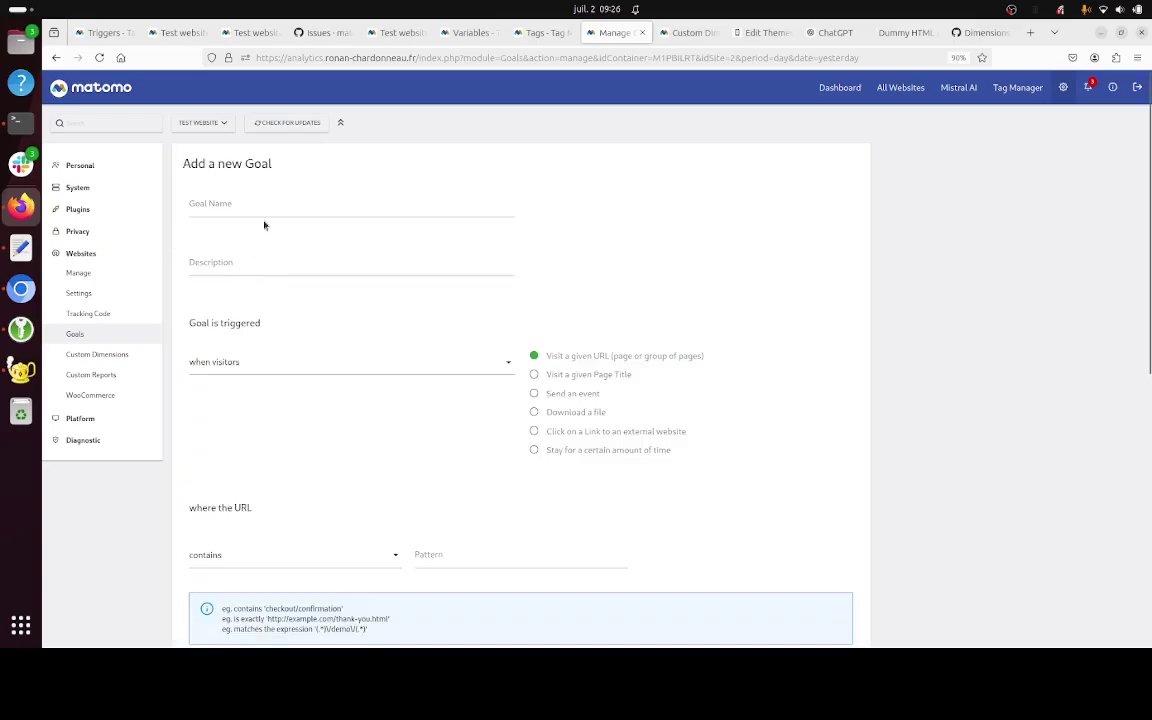
Step: Add a goal named "Goal achieved" that is triggered manually and can be converted more than once per visit, and highlight its ID
click(270, 201)
text(Attr)
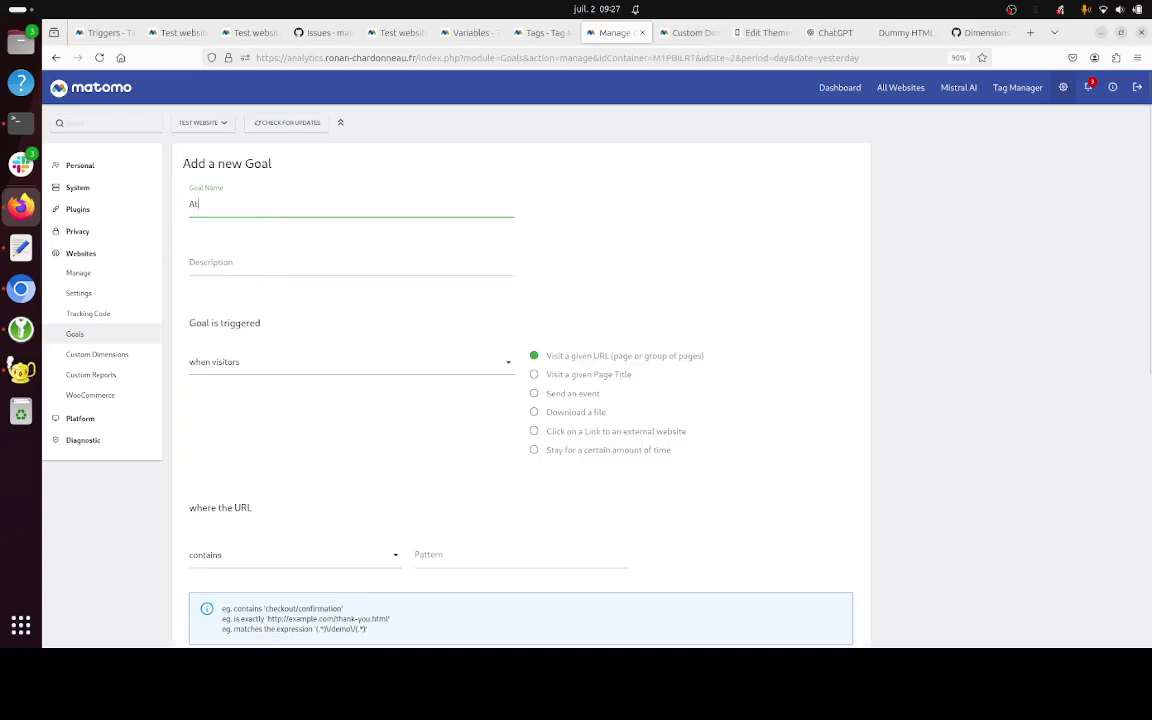
key(BackSpace)
key(BackSpace)
click(245, 362)
click(240, 419)
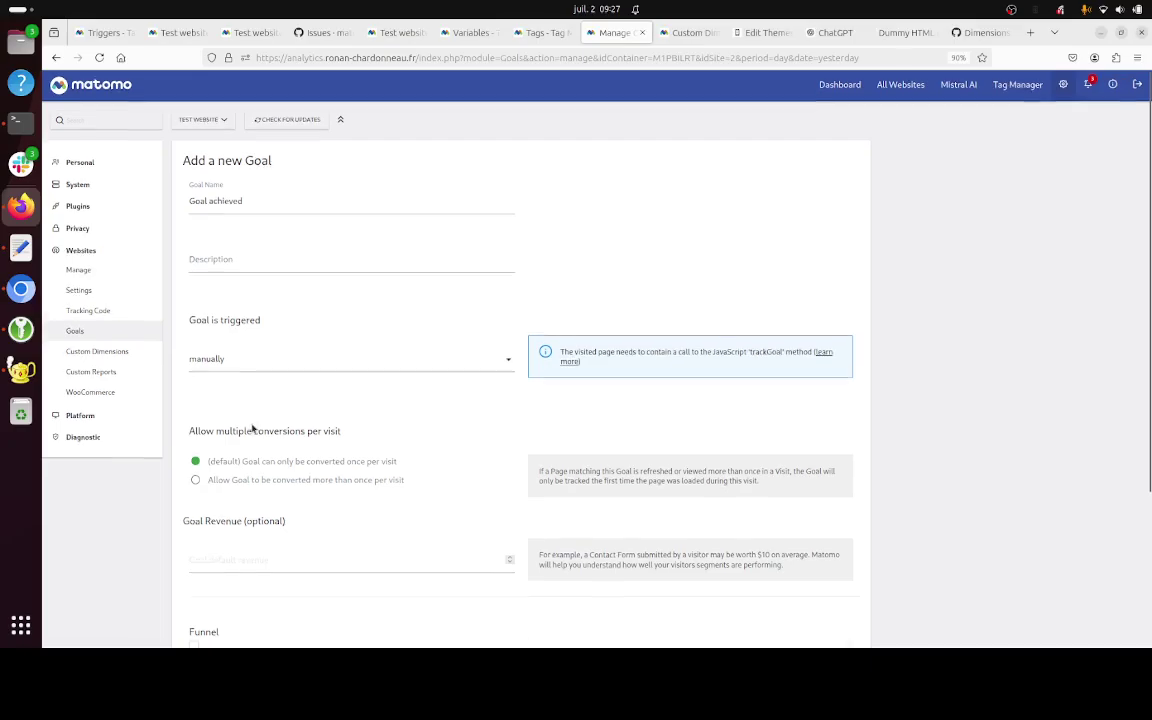
scroll(252, 429, down, 2)
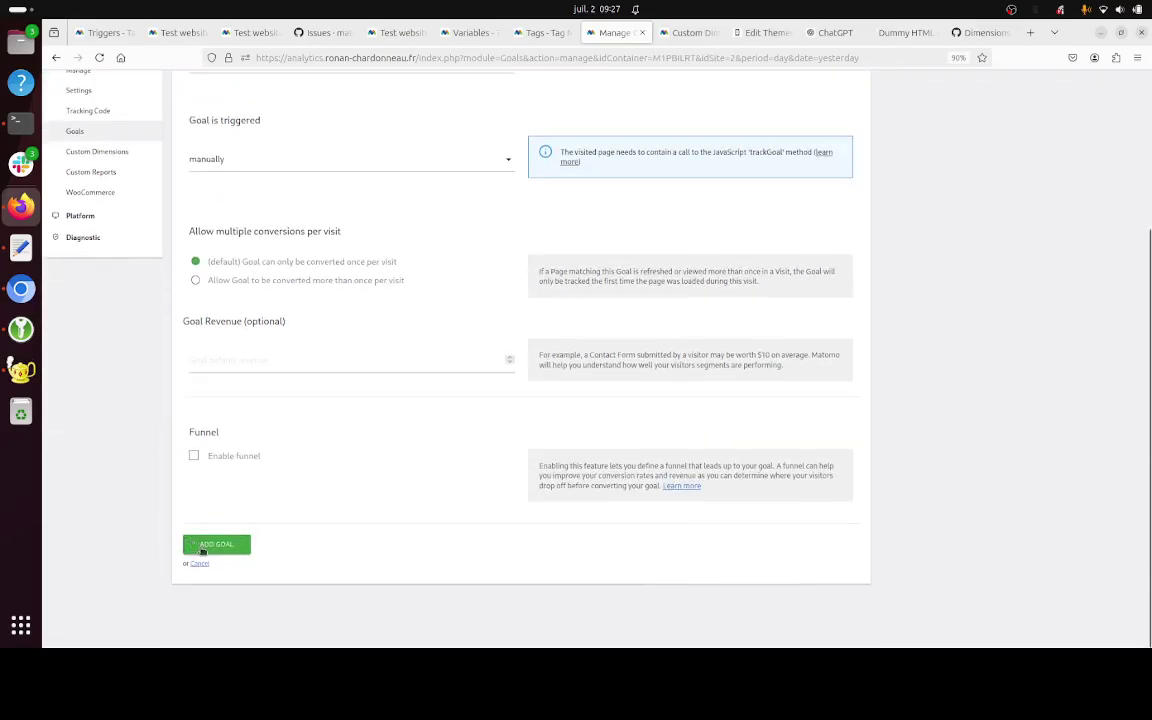
click(345, 284)
click(217, 545)
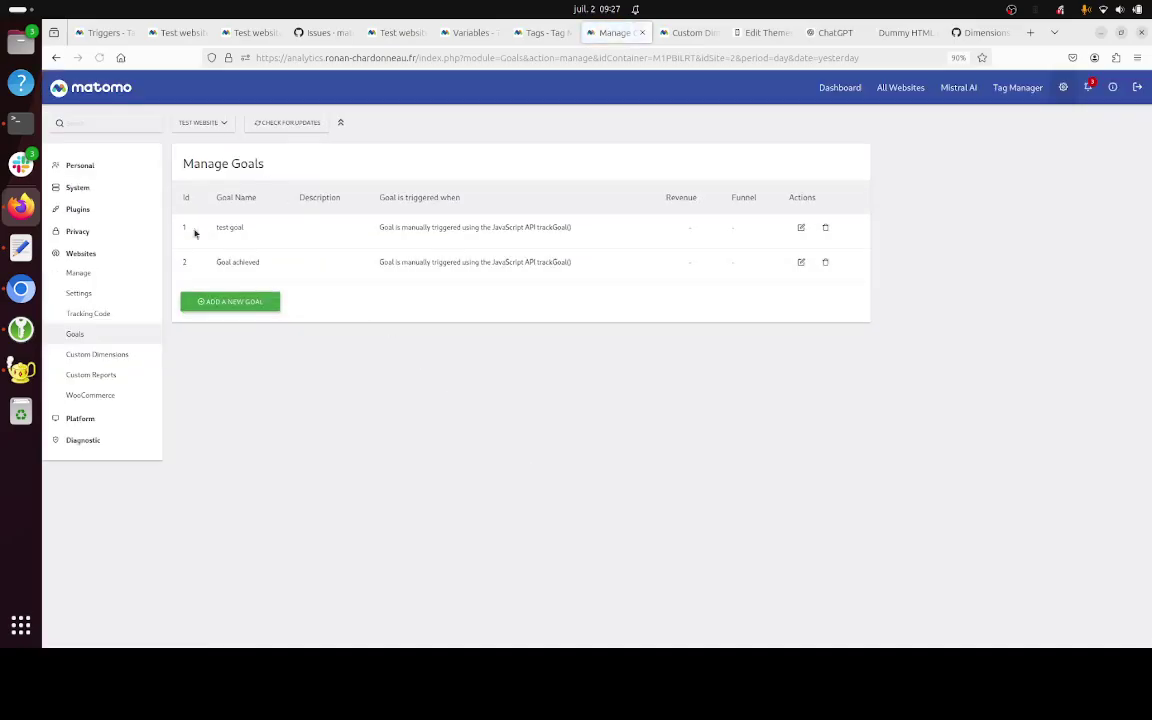
double_click(186, 263)
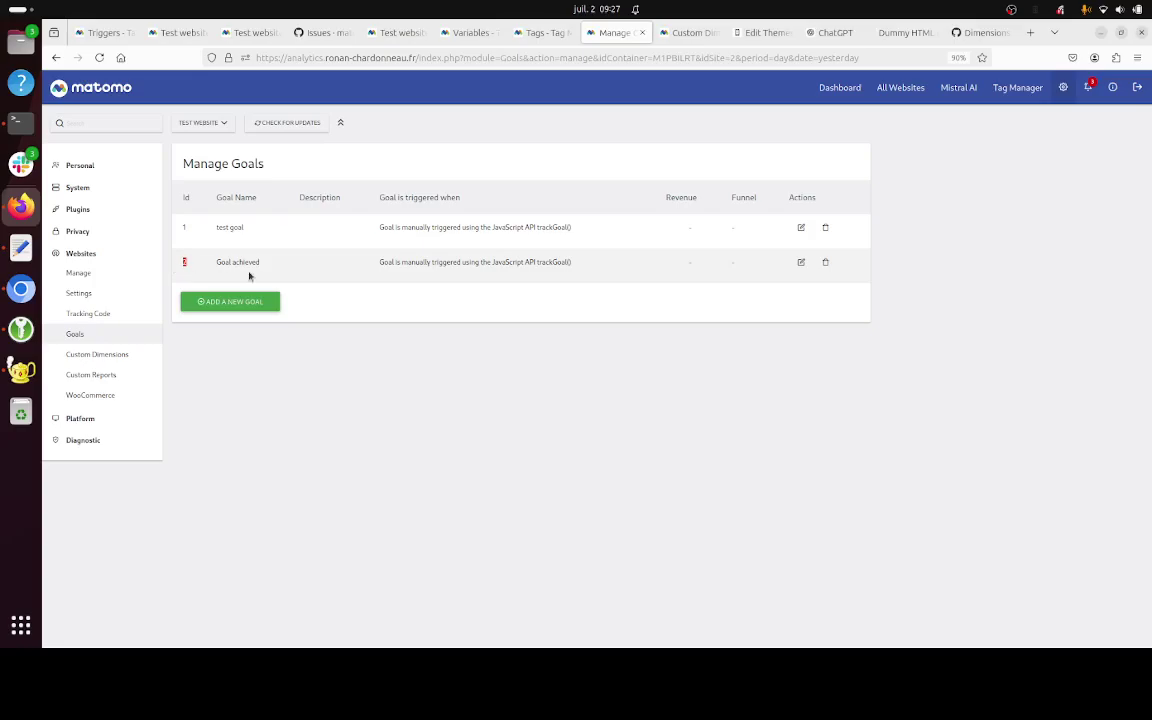
Step: Open the test website's custom dimensions settings and highlight the visit and action dimension headings
click(1005, 88)
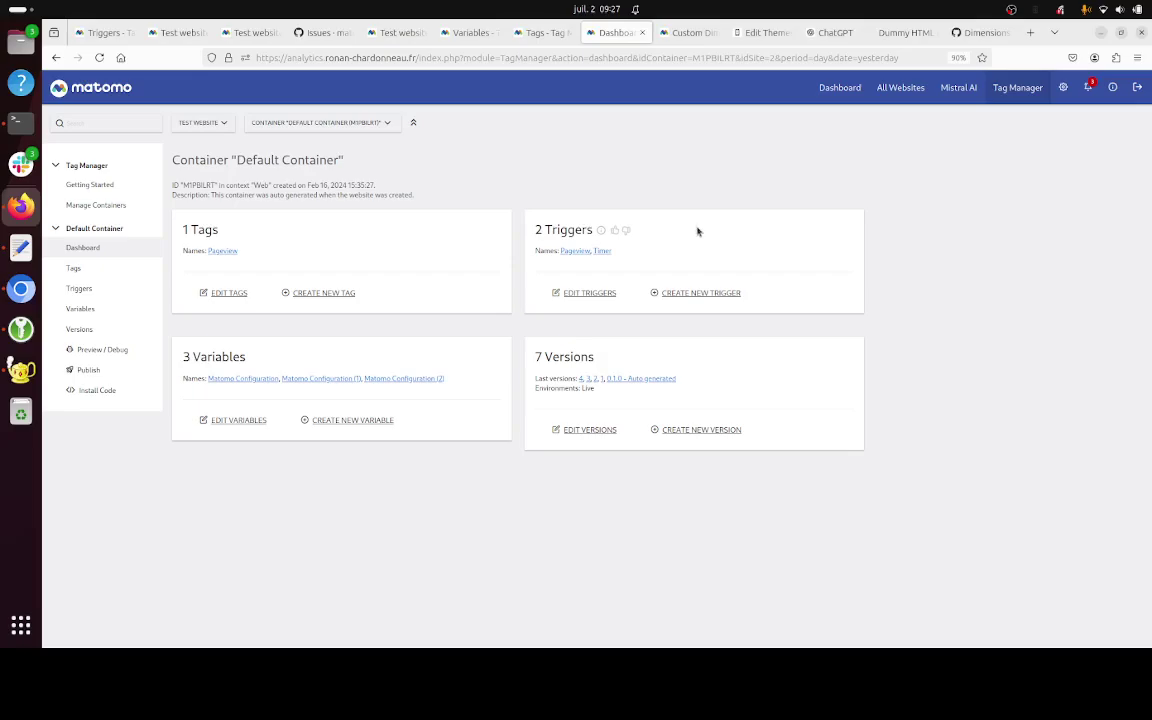
click(1064, 88)
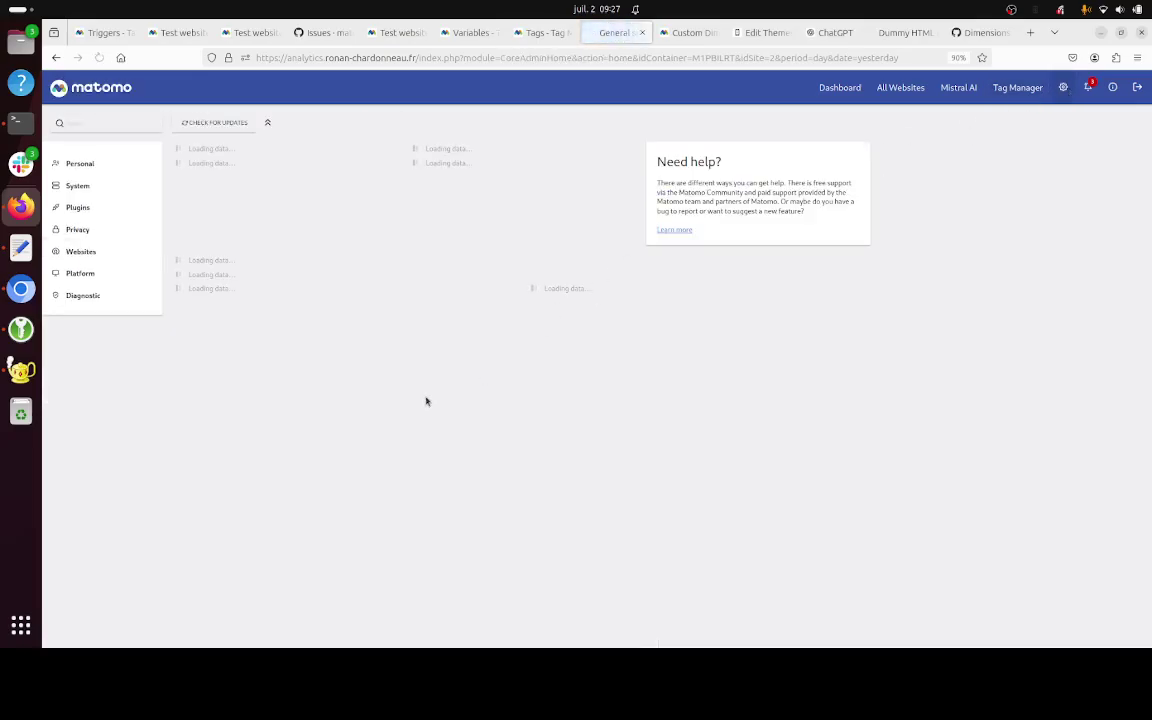
click(80, 273)
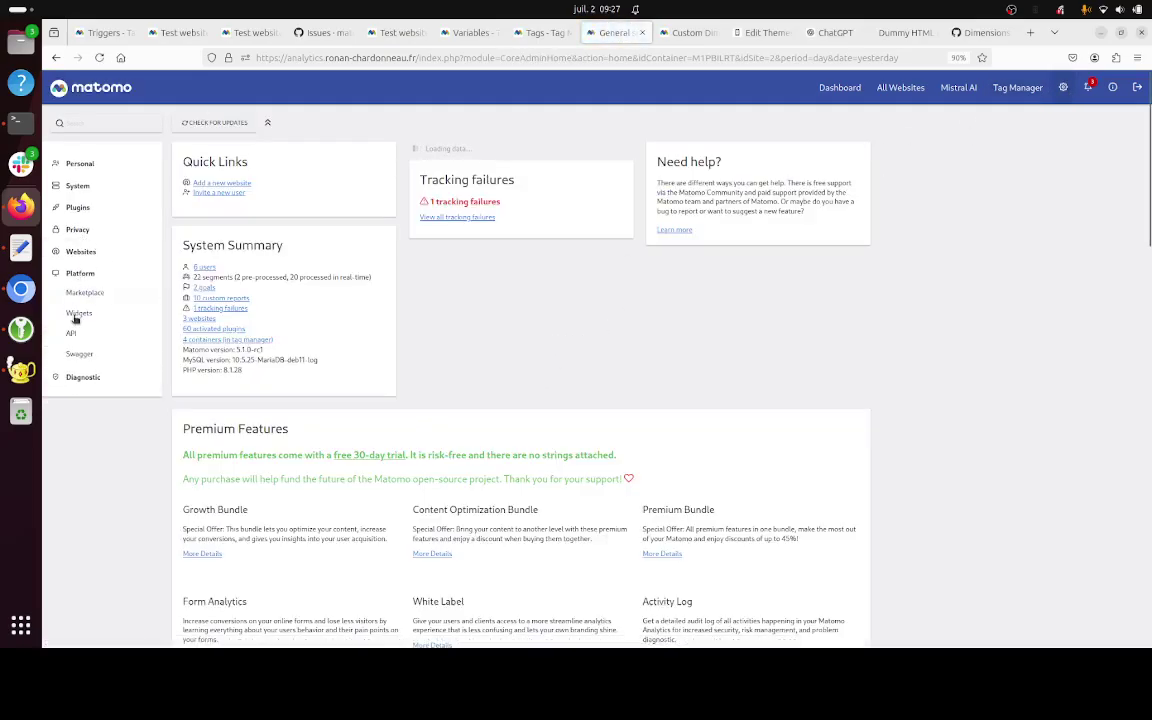
click(104, 250)
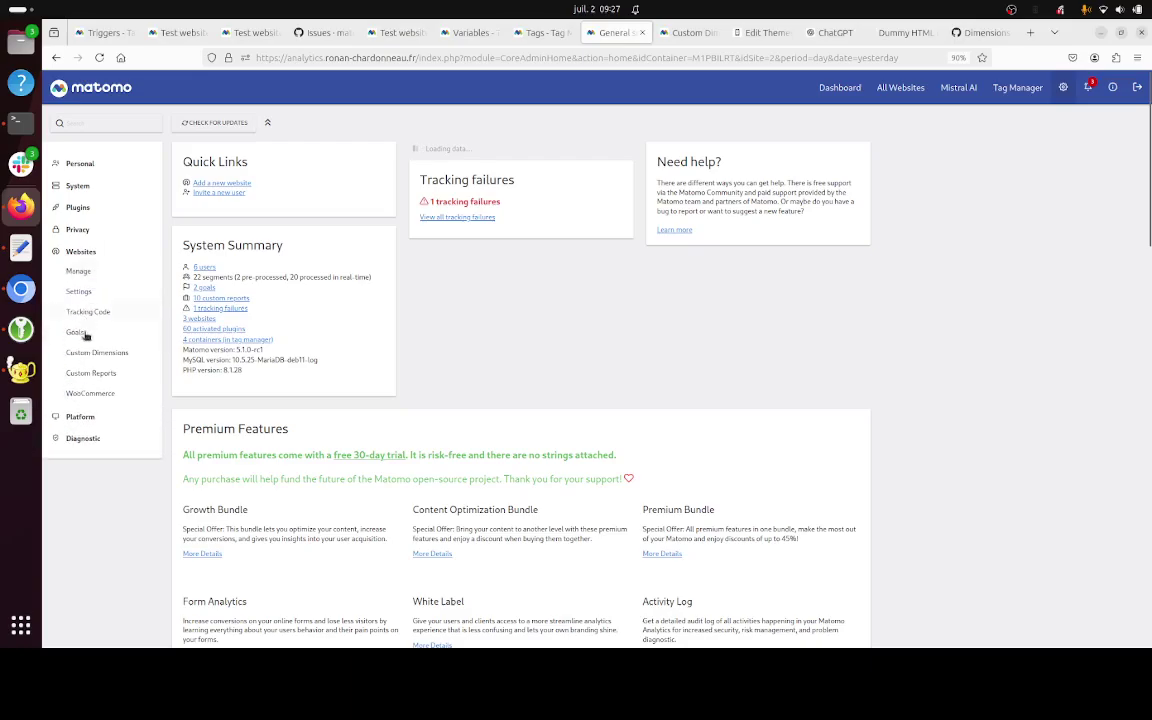
click(116, 352)
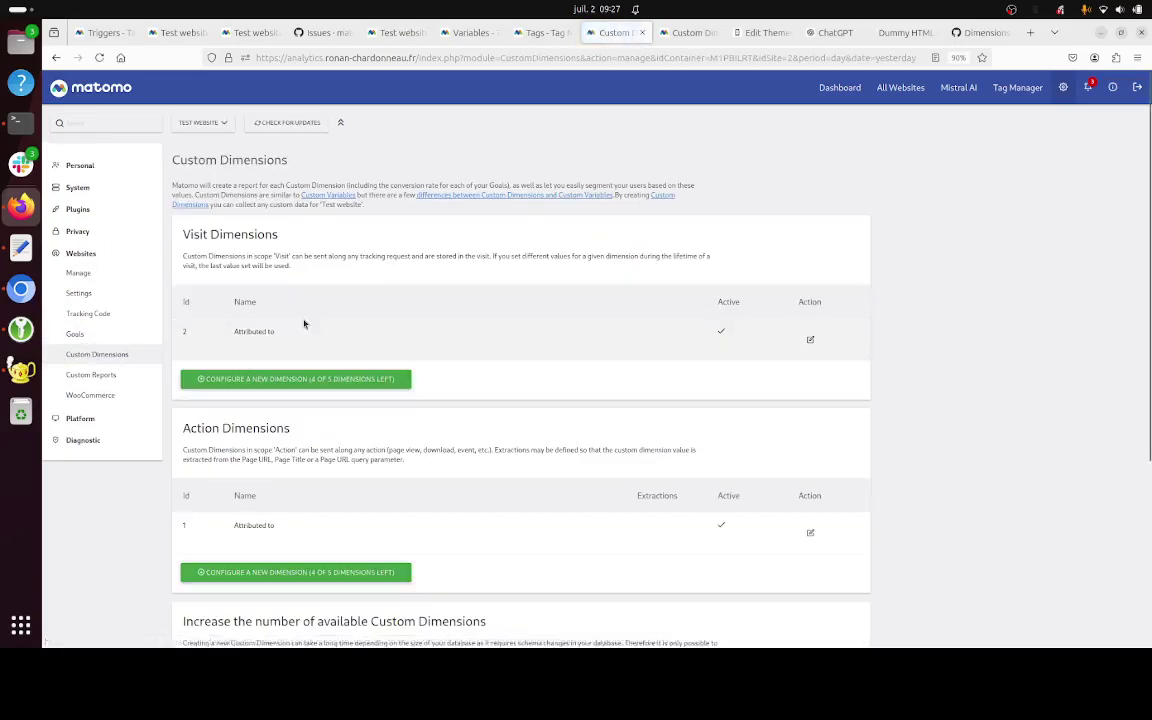
drag(183, 236, 220, 236)
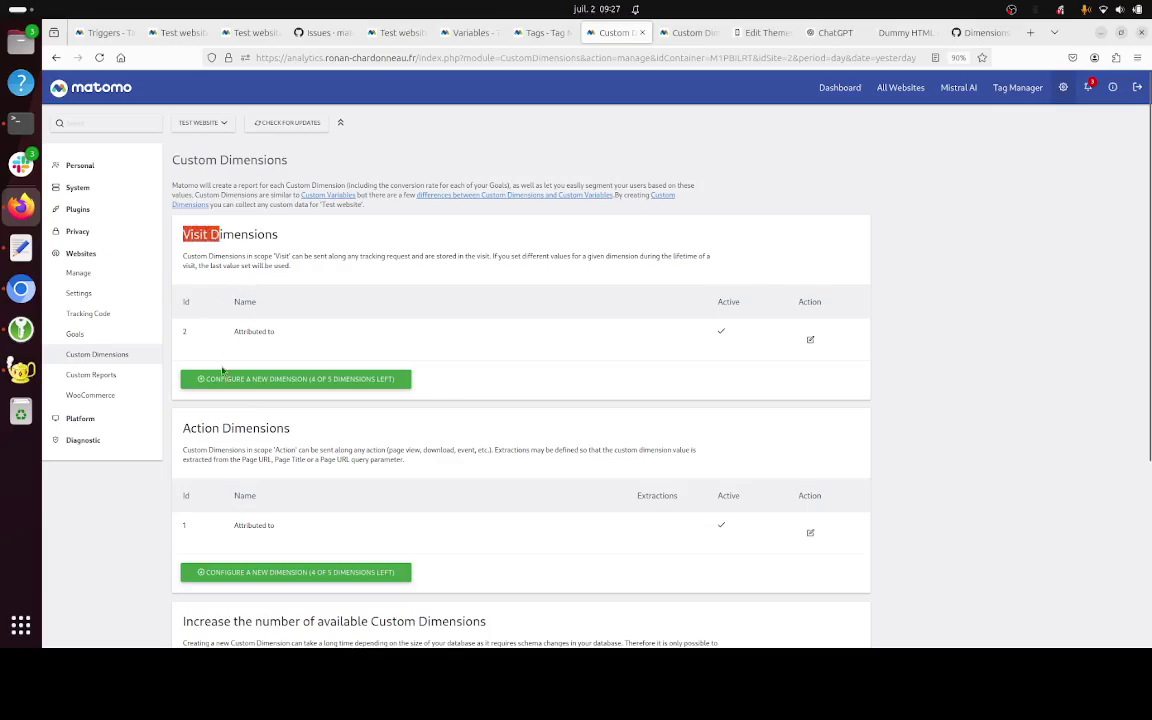
drag(185, 430, 221, 430)
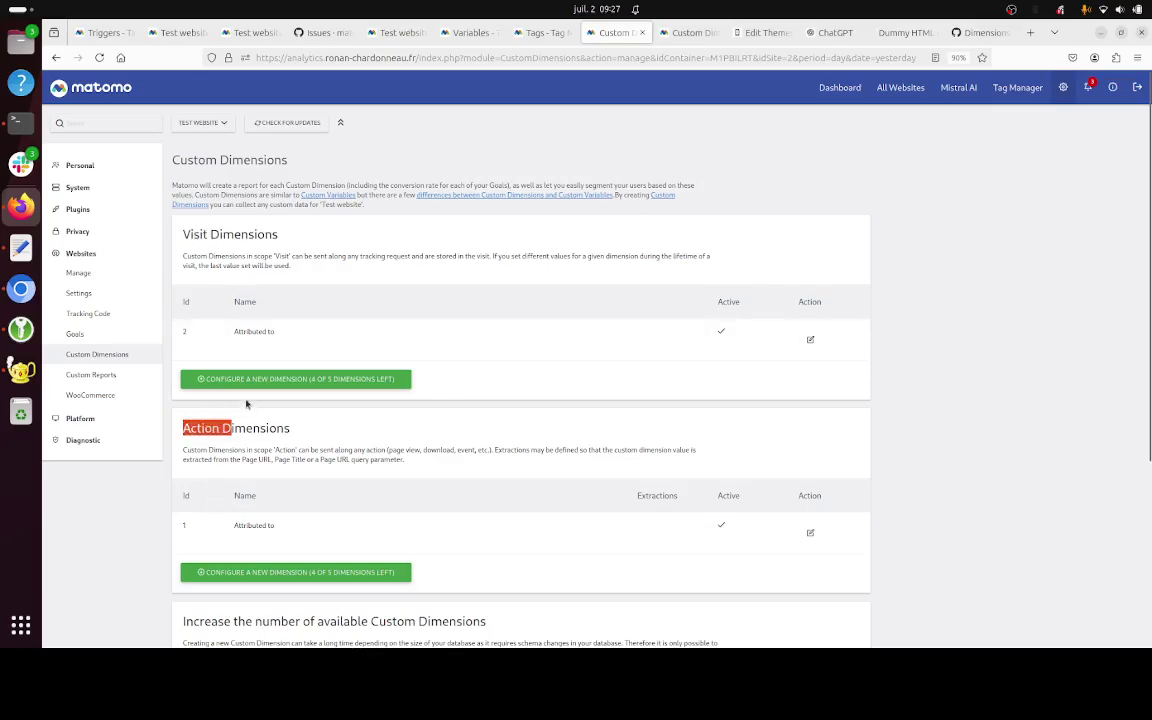
Step: Create an active visit custom dimension named "Attribution"
click(251, 385)
click(272, 198)
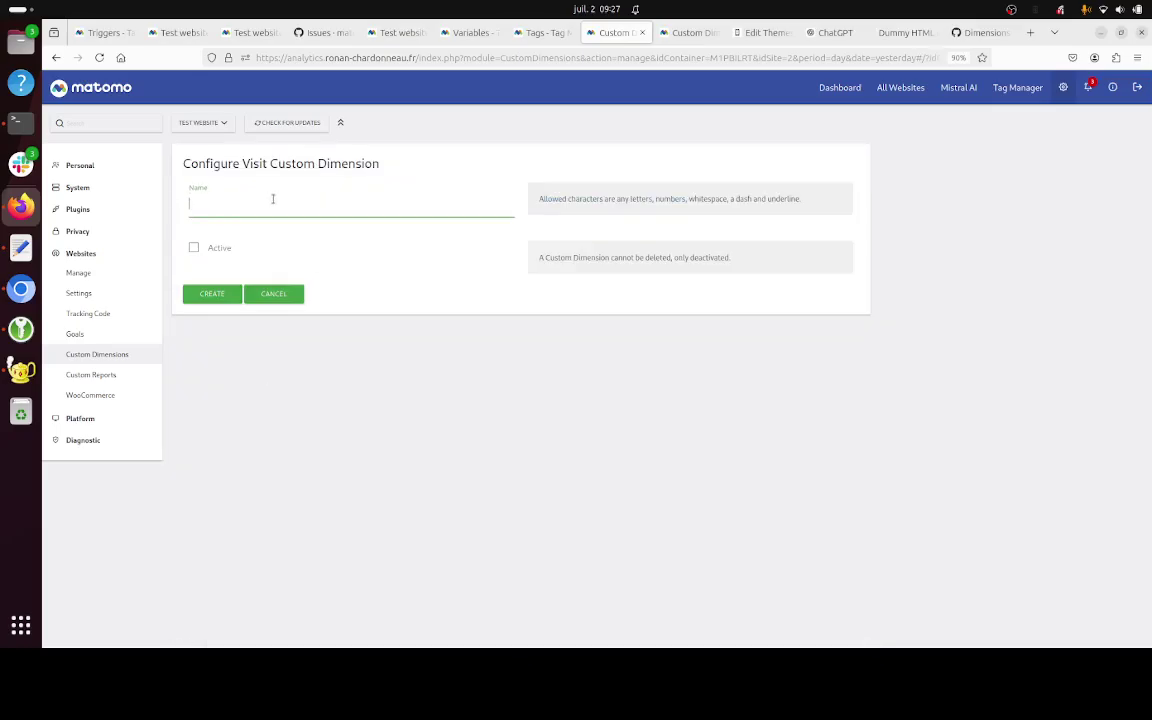
text(Attribut)
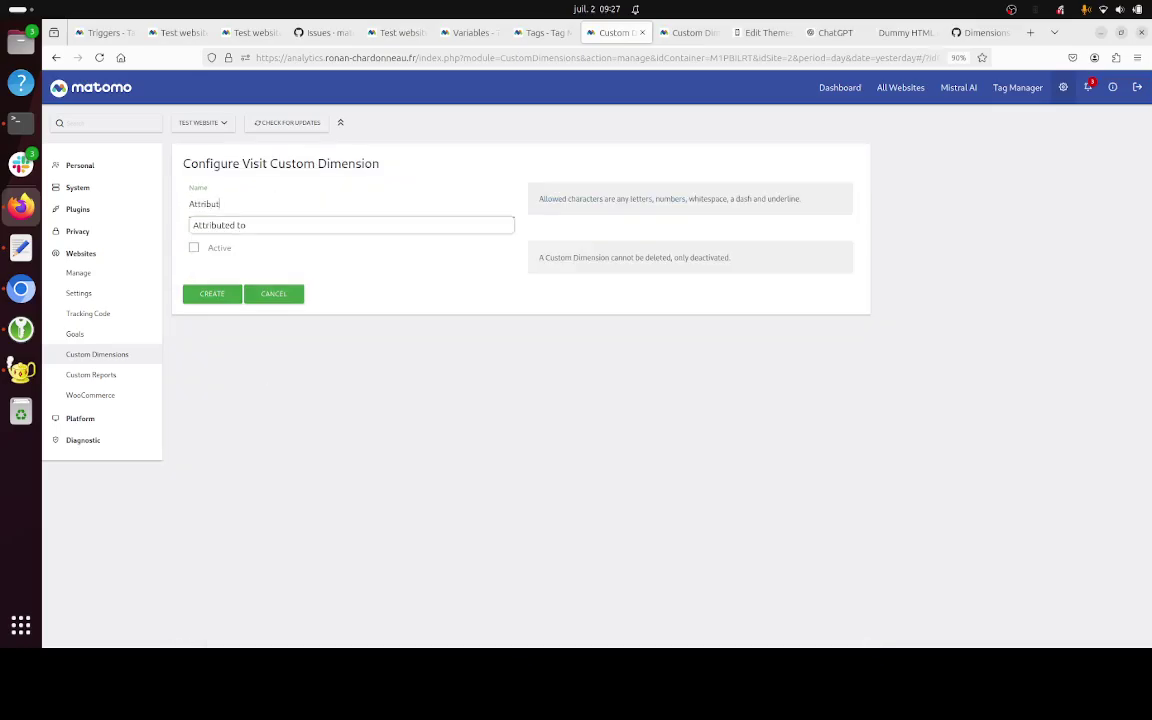
text(ion)
click(194, 248)
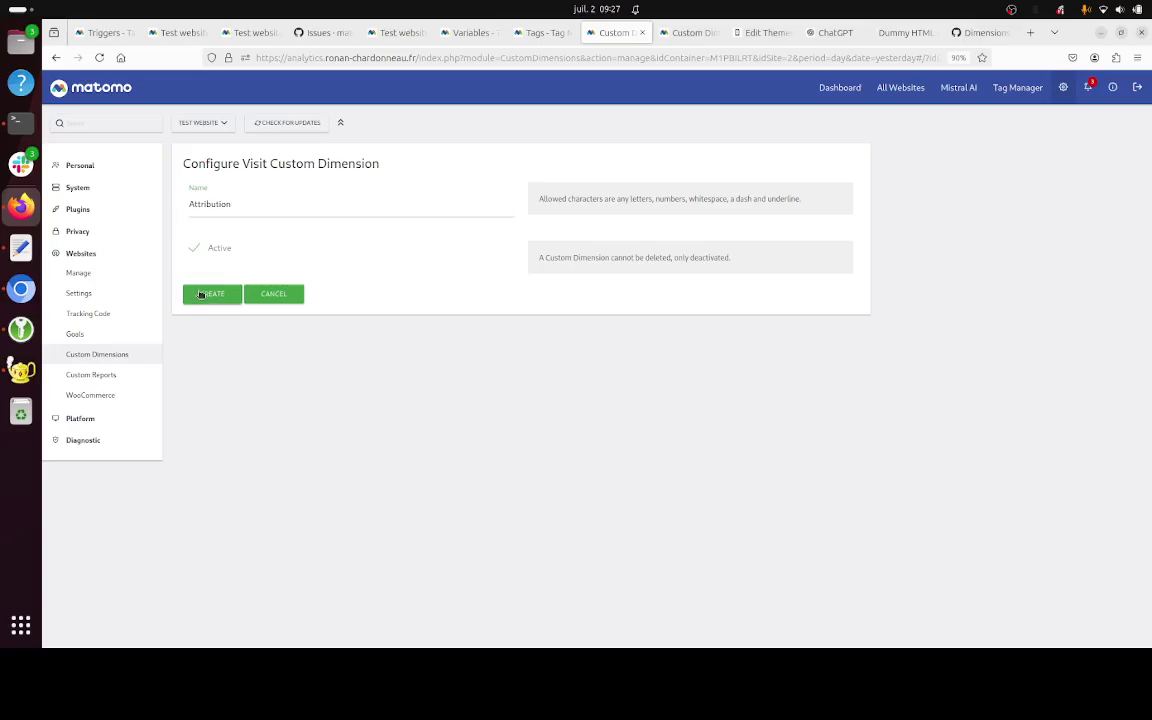
click(211, 294)
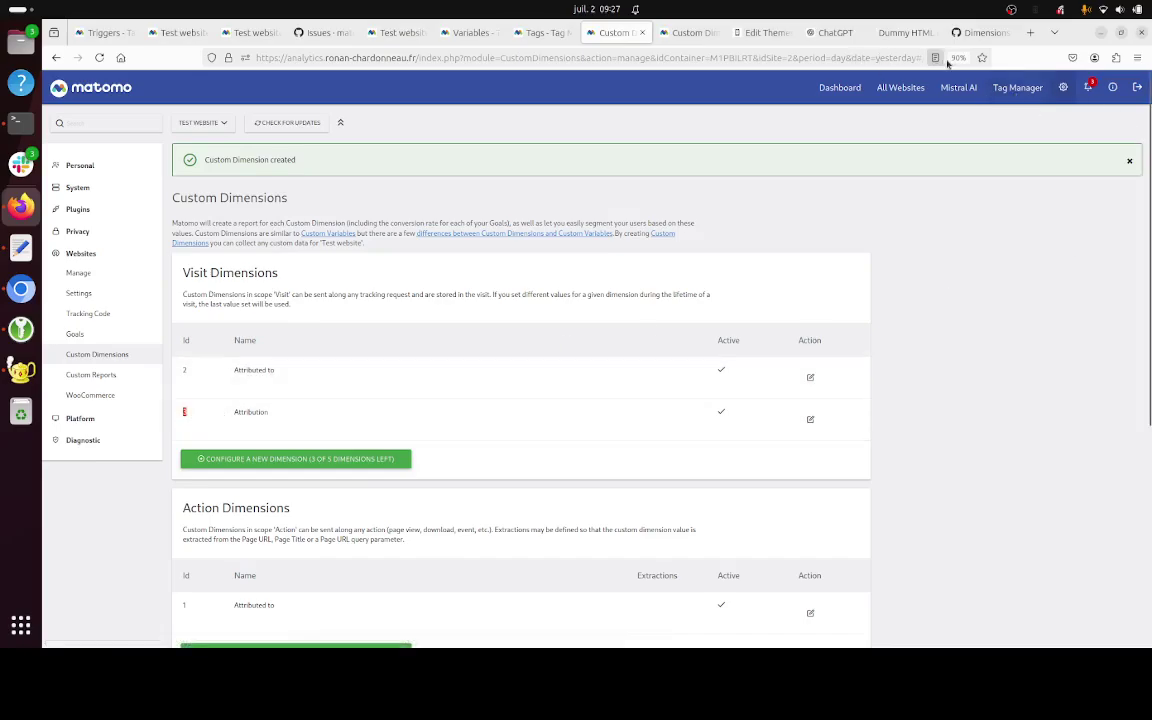
Step: Start a new Matomo Analytics tag in the default container and replace its default name
click(1017, 87)
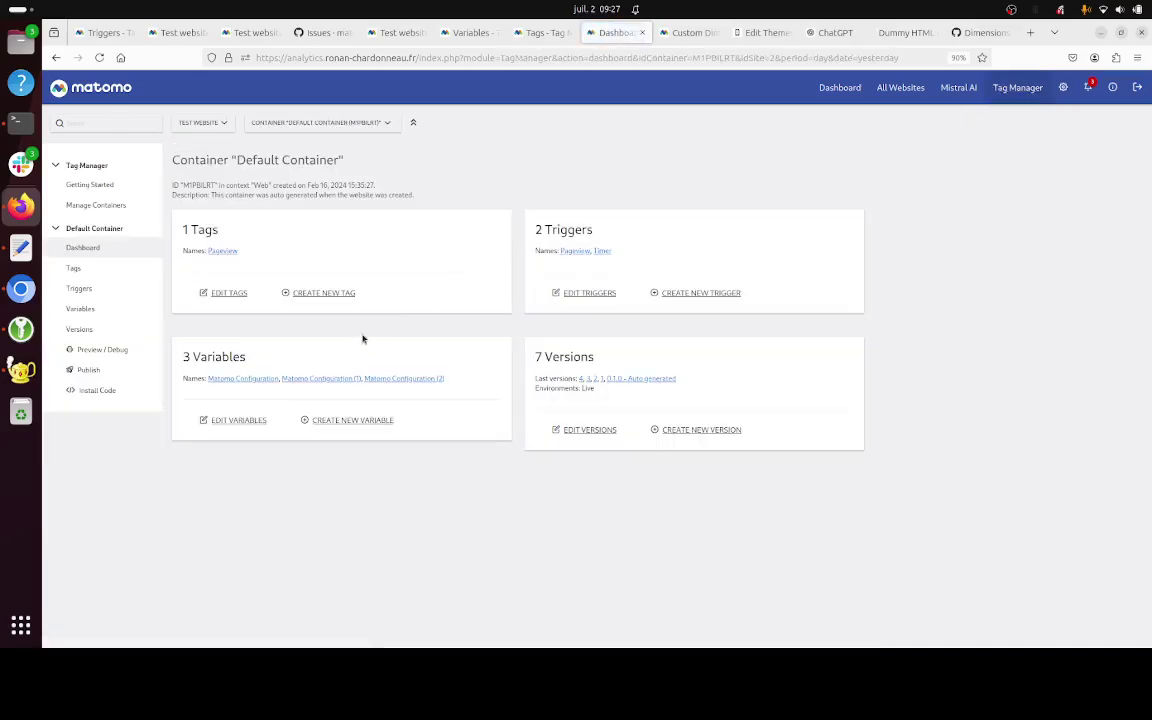
click(308, 297)
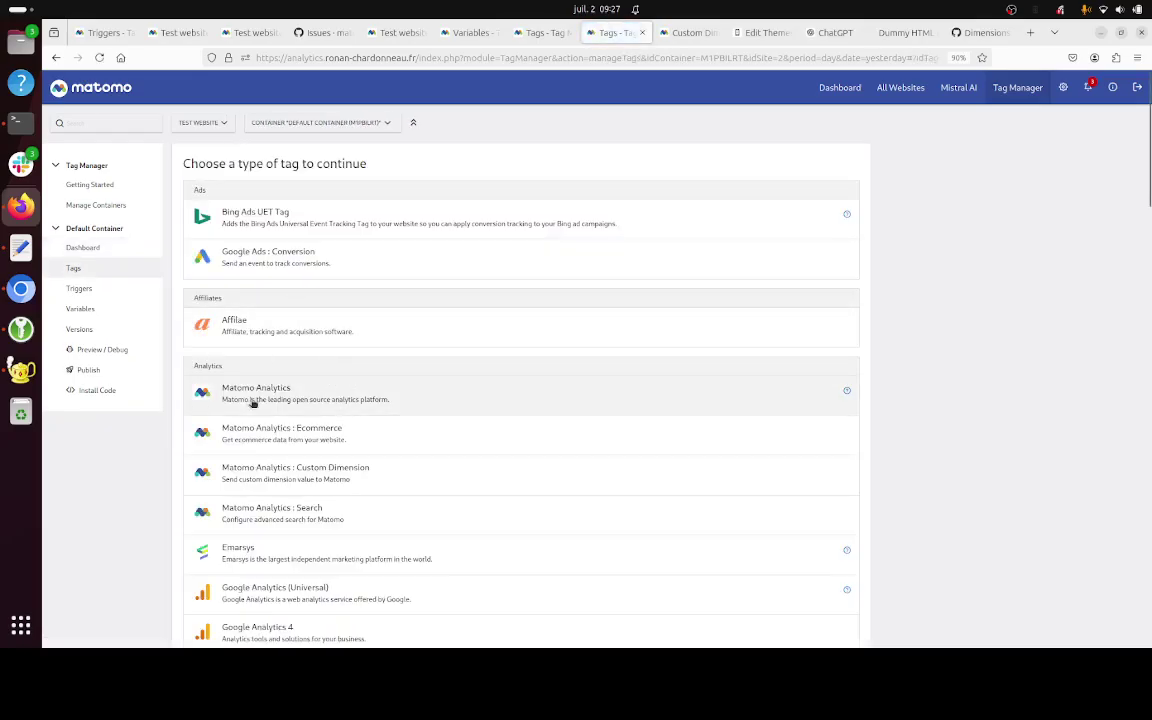
click(327, 403)
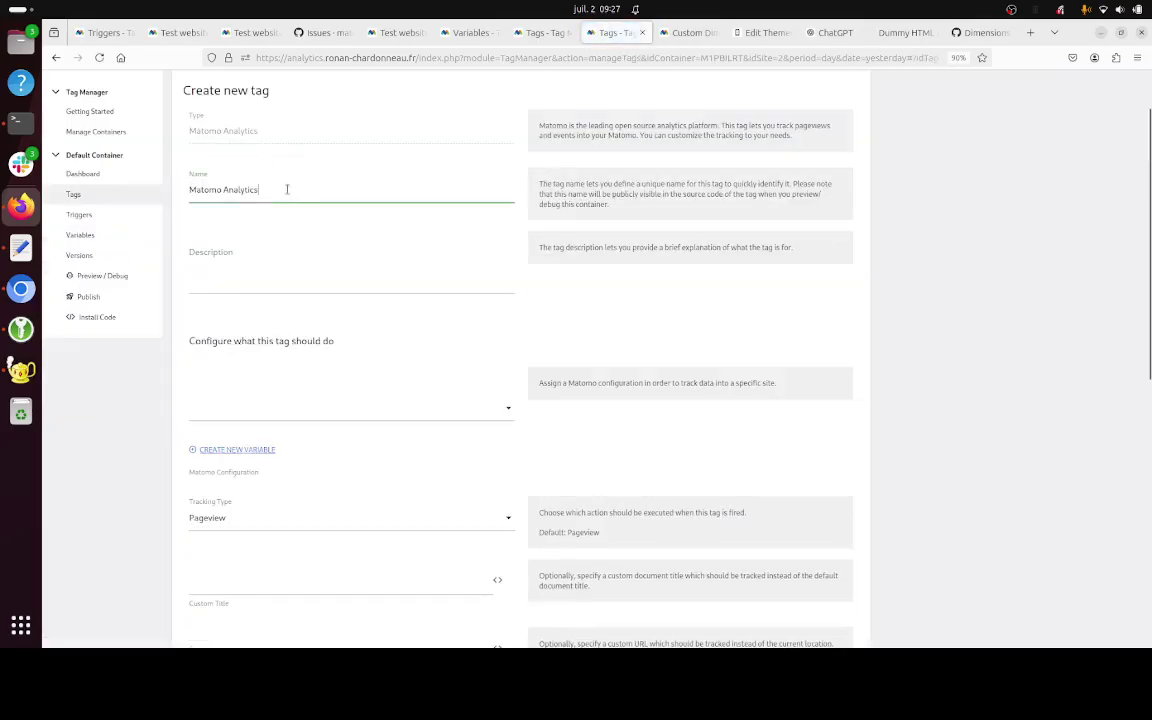
key(ctrl+a)
text(Go)
Step: Start a new Matomo Configuration variable for the tag and set custom dimension index 3 to "referrer dummy one"
scroll(240, 368, down, 3)
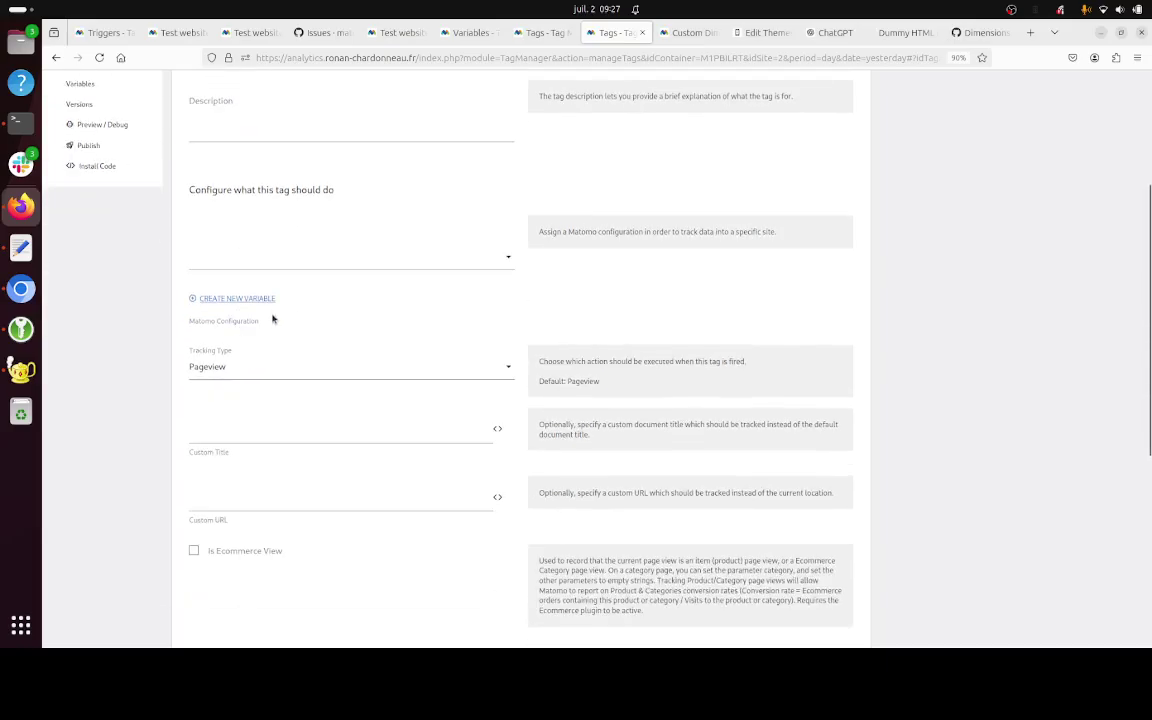
click(270, 318)
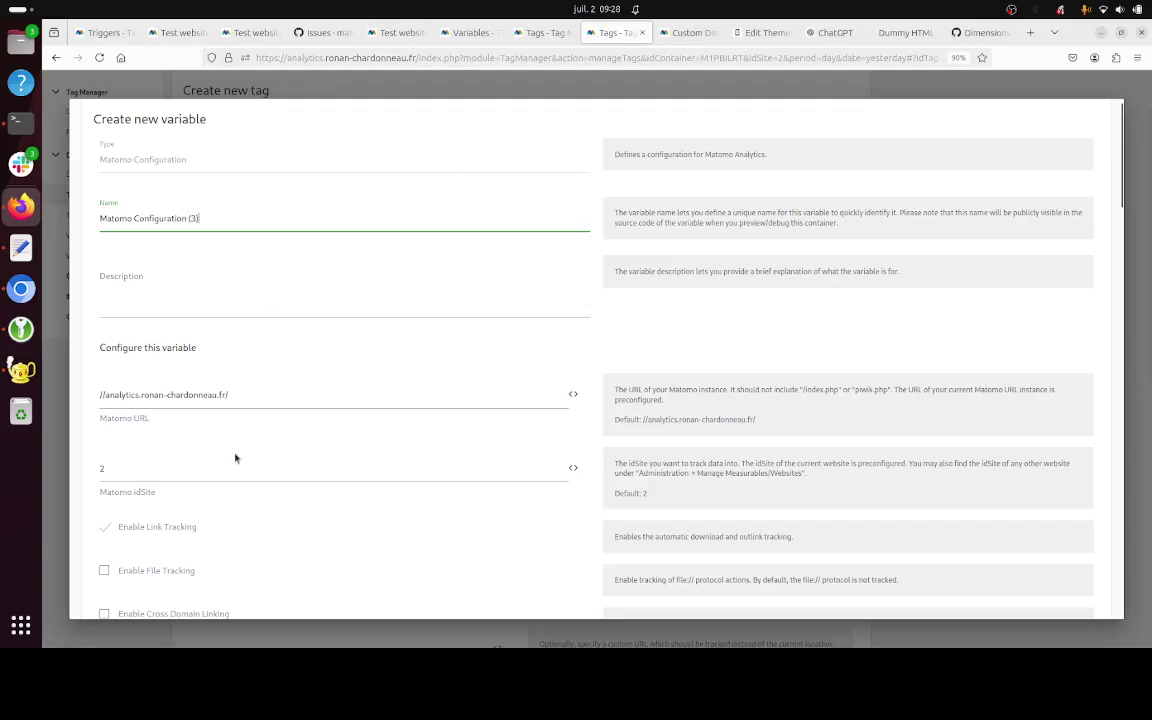
scroll(236, 458, down, 15)
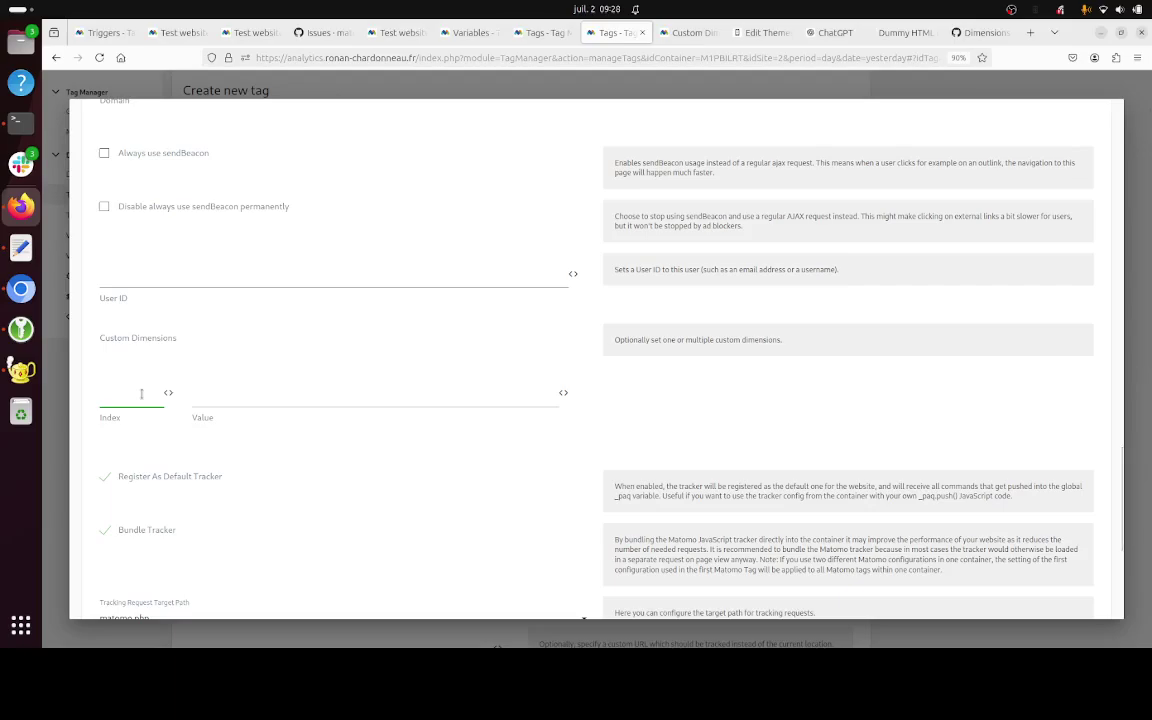
text(3)
click(282, 401)
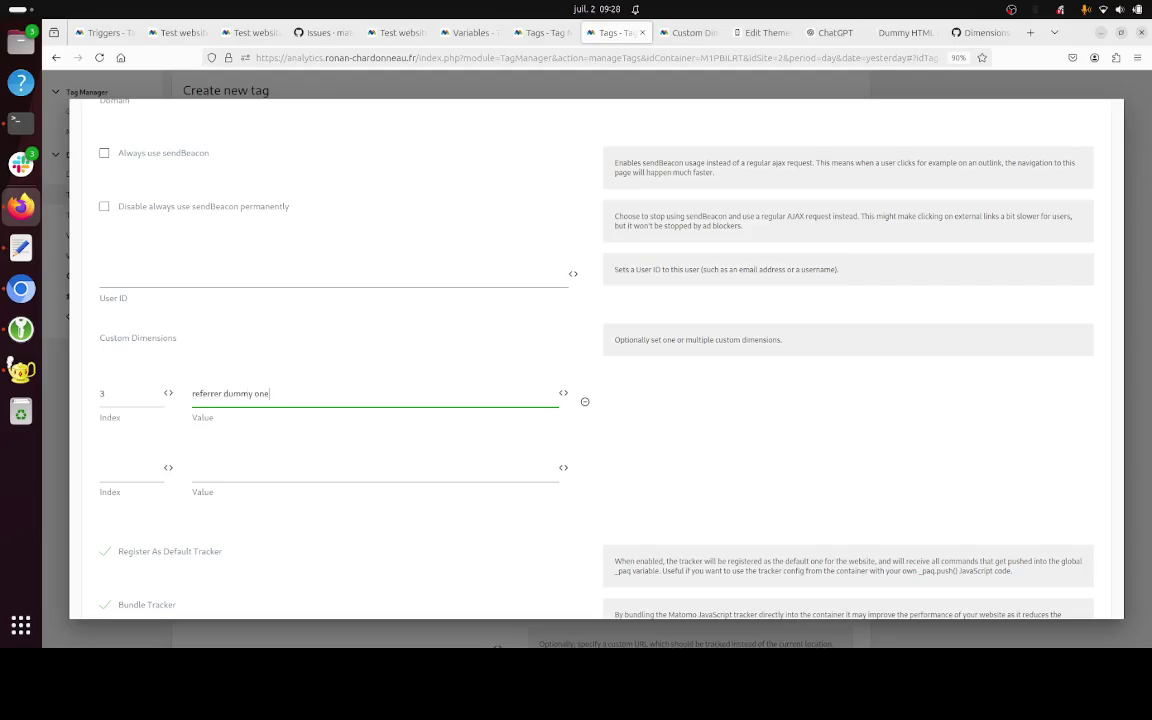
Step: Save the new Matomo Configuration variable and set the tag's tracking type to Goal with goal ID 2
scroll(273, 507, down, 5)
click(190, 550)
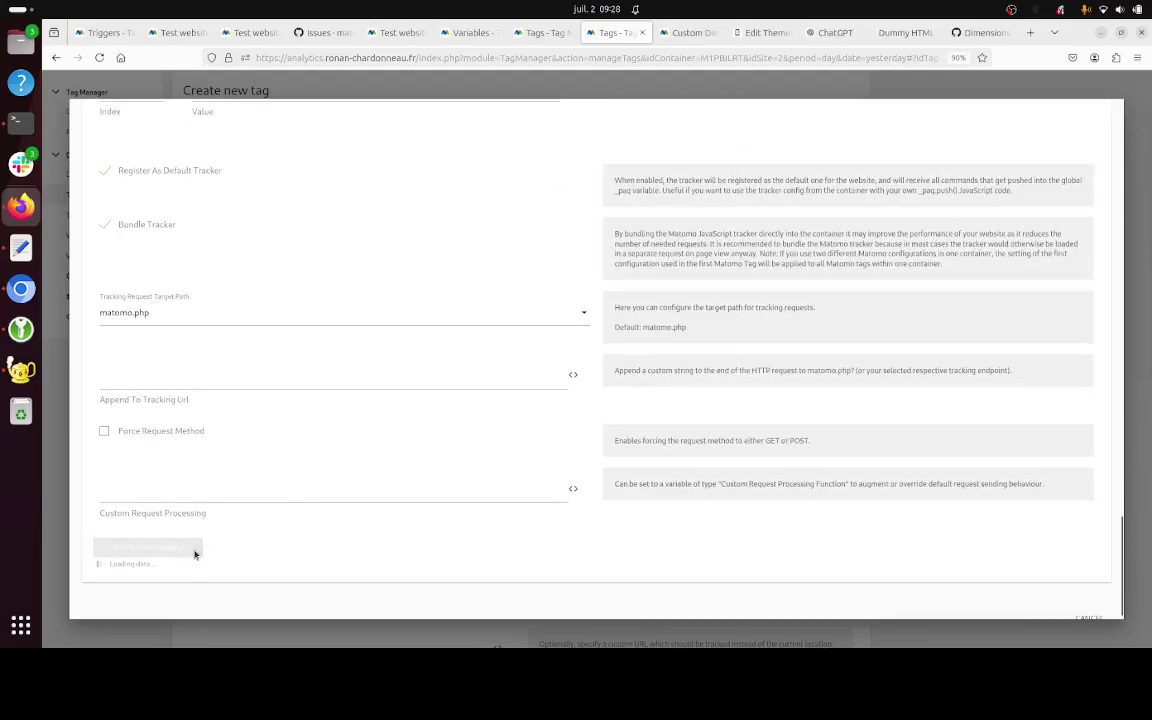
scroll(275, 500, down, 3)
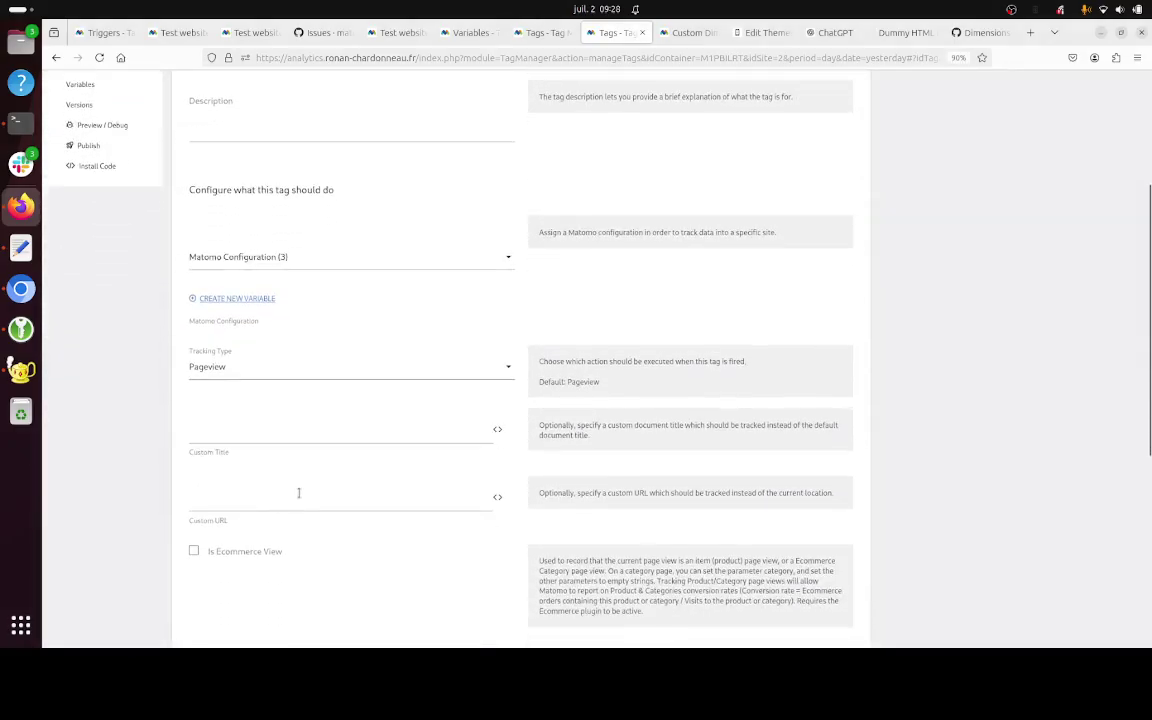
scroll(300, 493, down, 5)
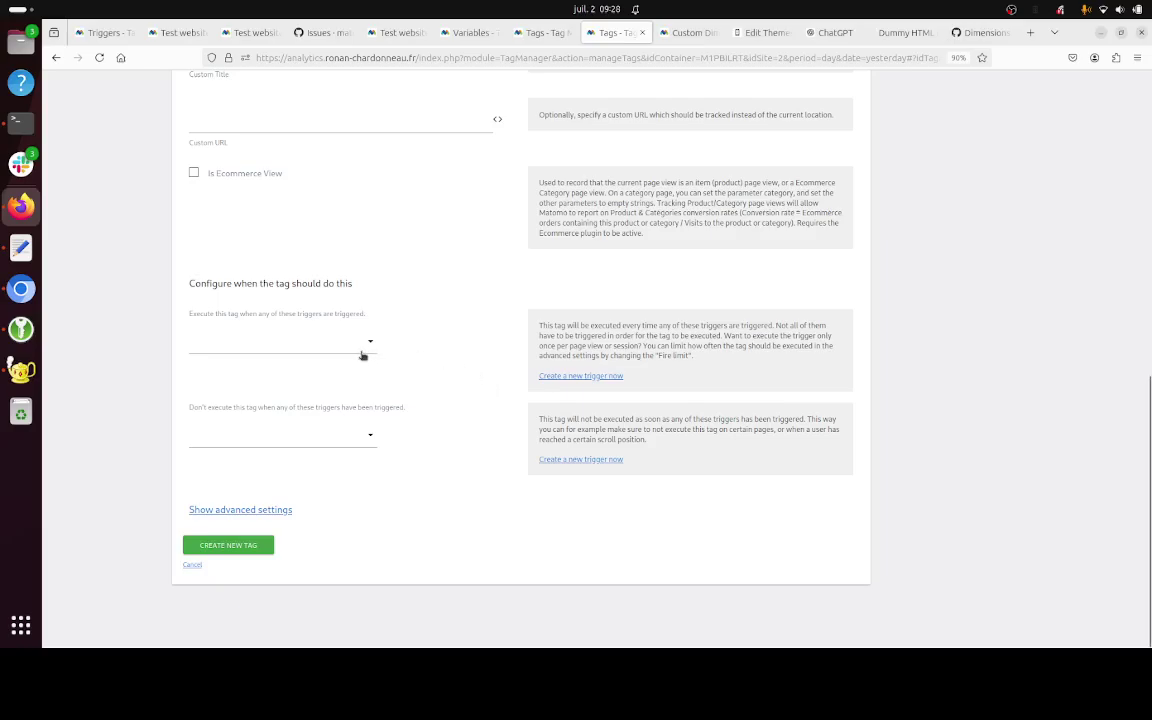
scroll(337, 342, up, 5)
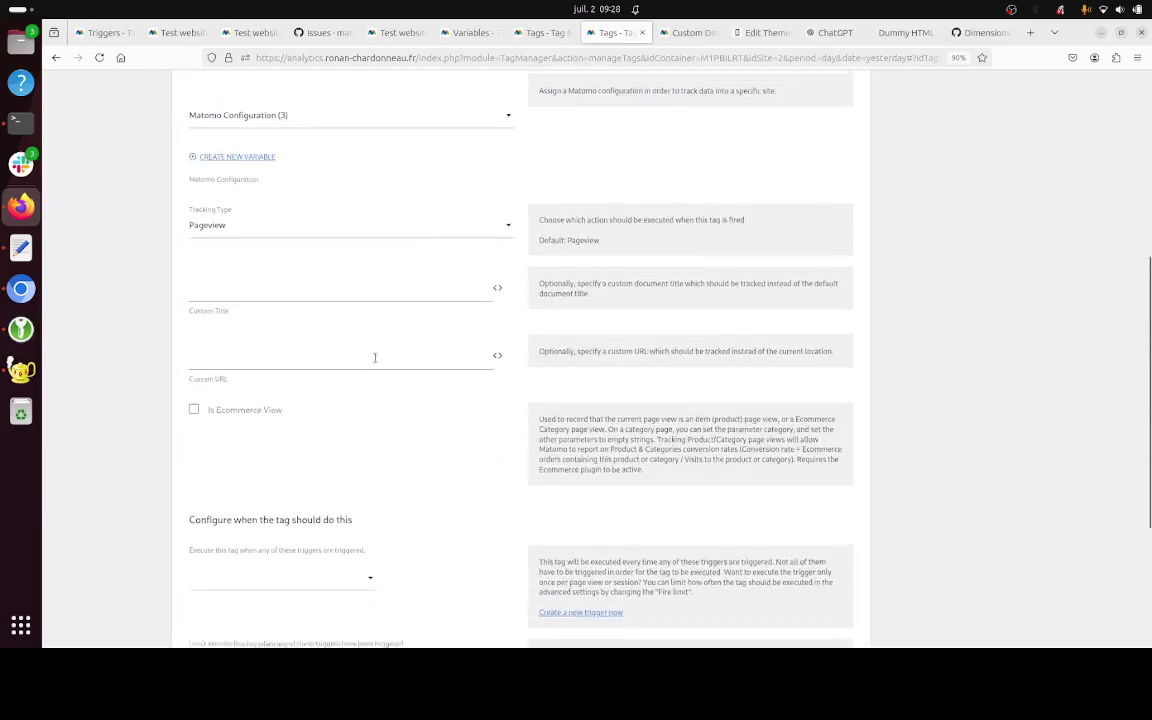
click(345, 370)
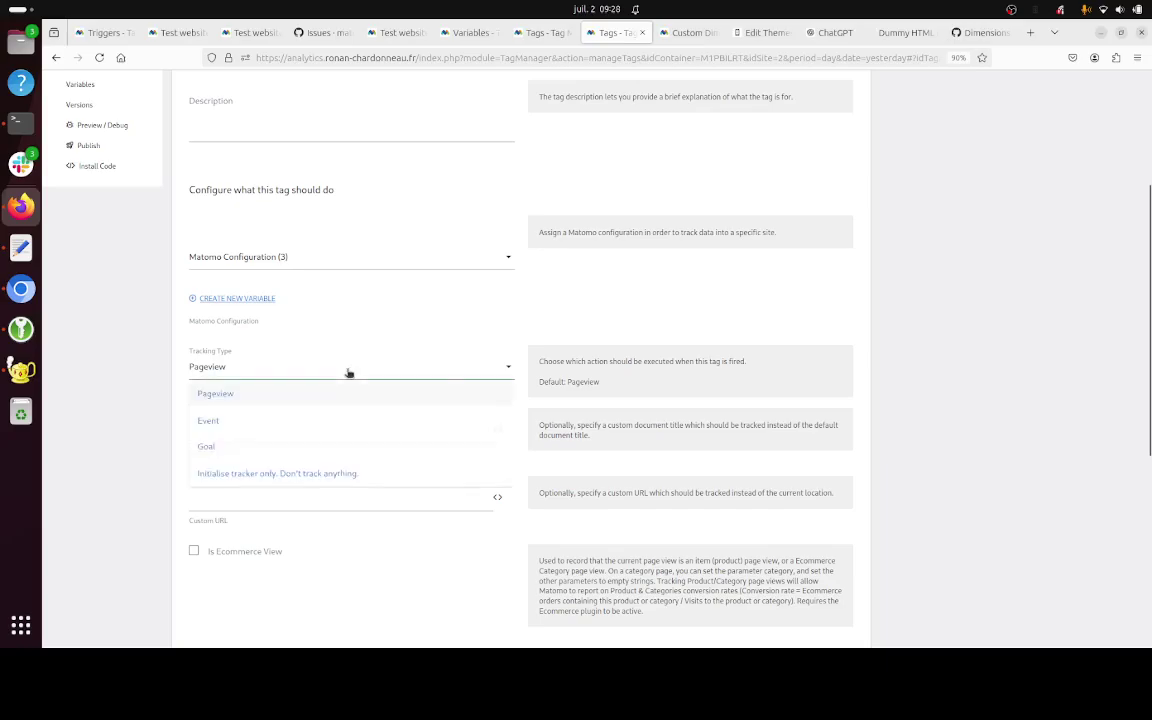
click(265, 449)
click(242, 425)
text(2)
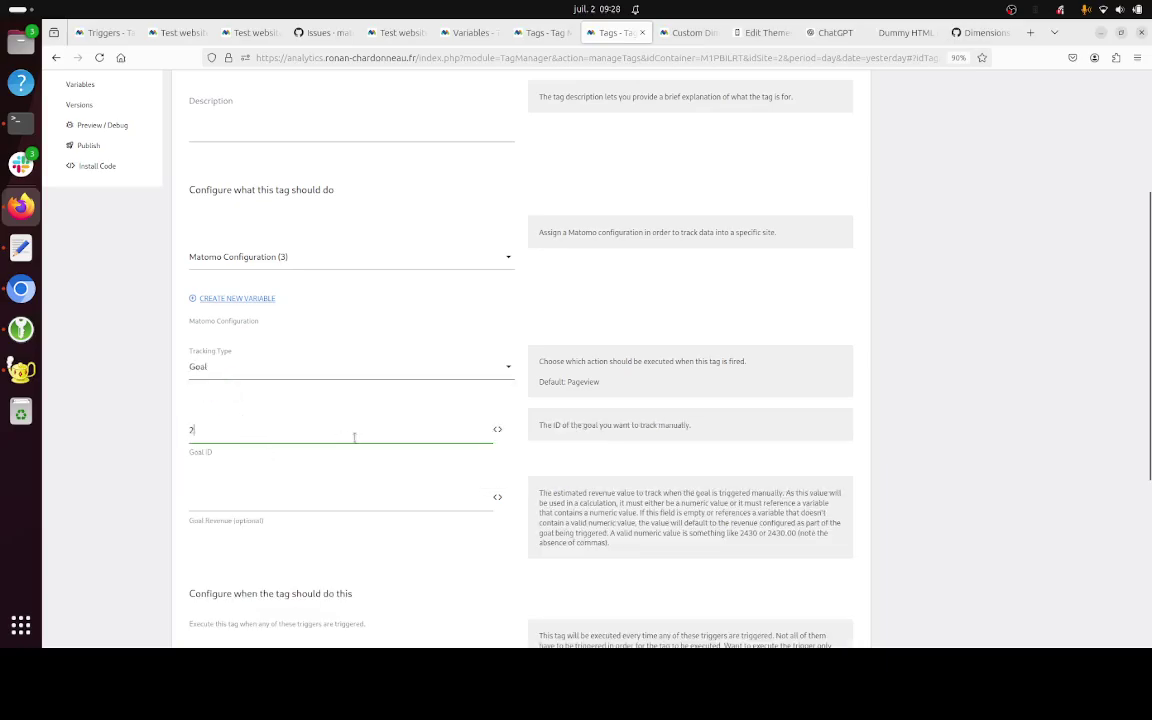
Step: Create a new Window Leave trigger with its default settings as the firing trigger for the tag
scroll(442, 450, down, 5)
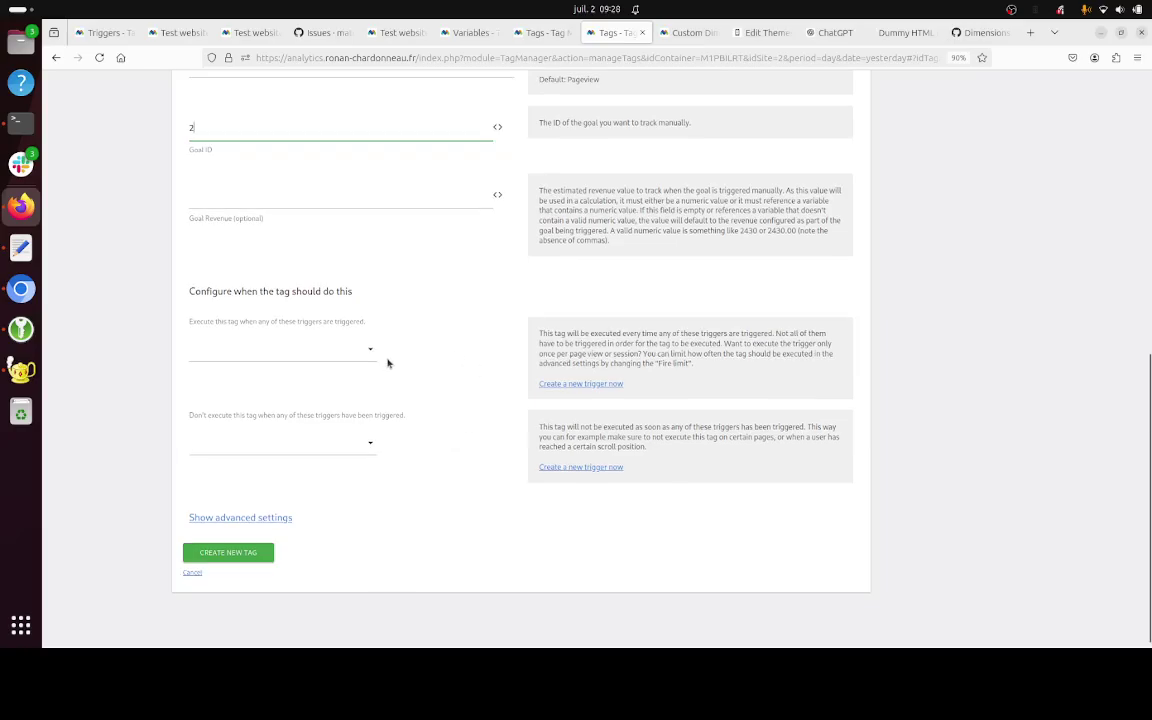
click(553, 384)
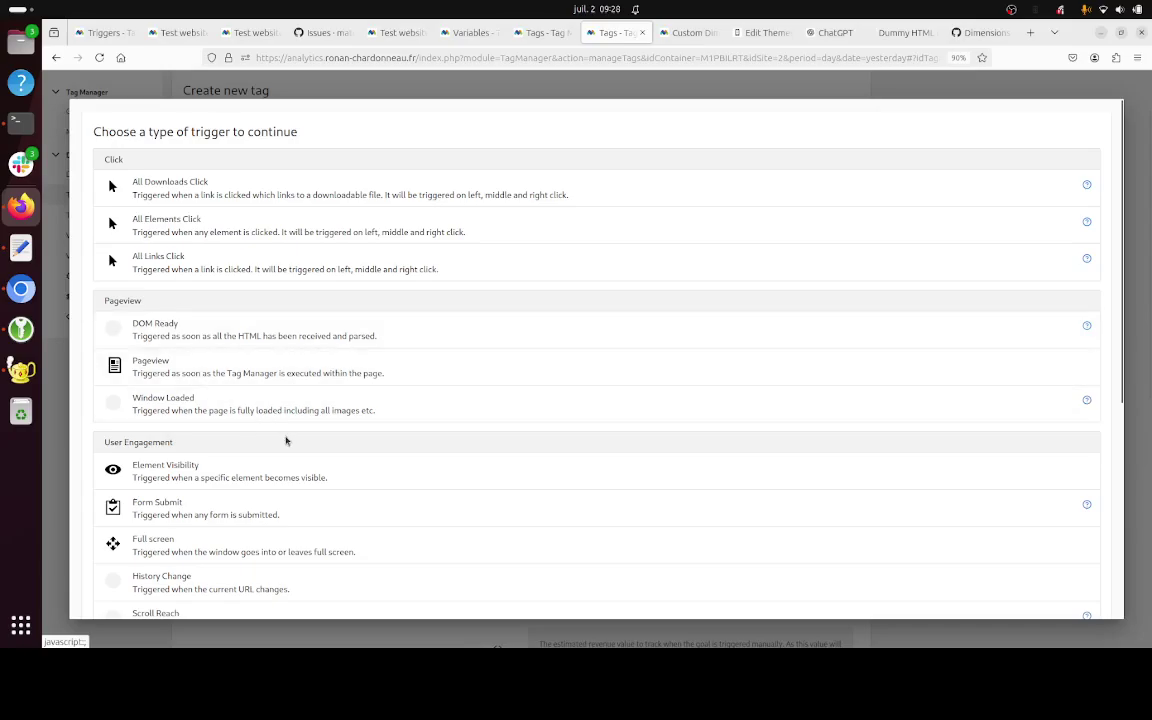
scroll(290, 441, down, 3)
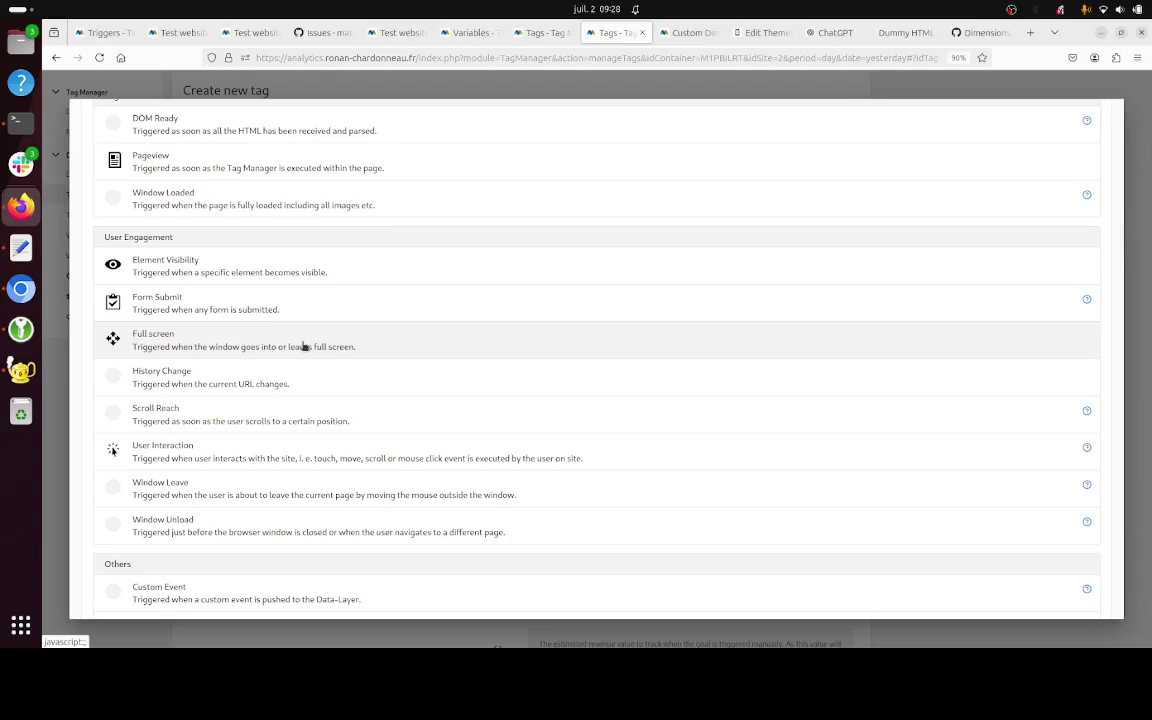
click(226, 494)
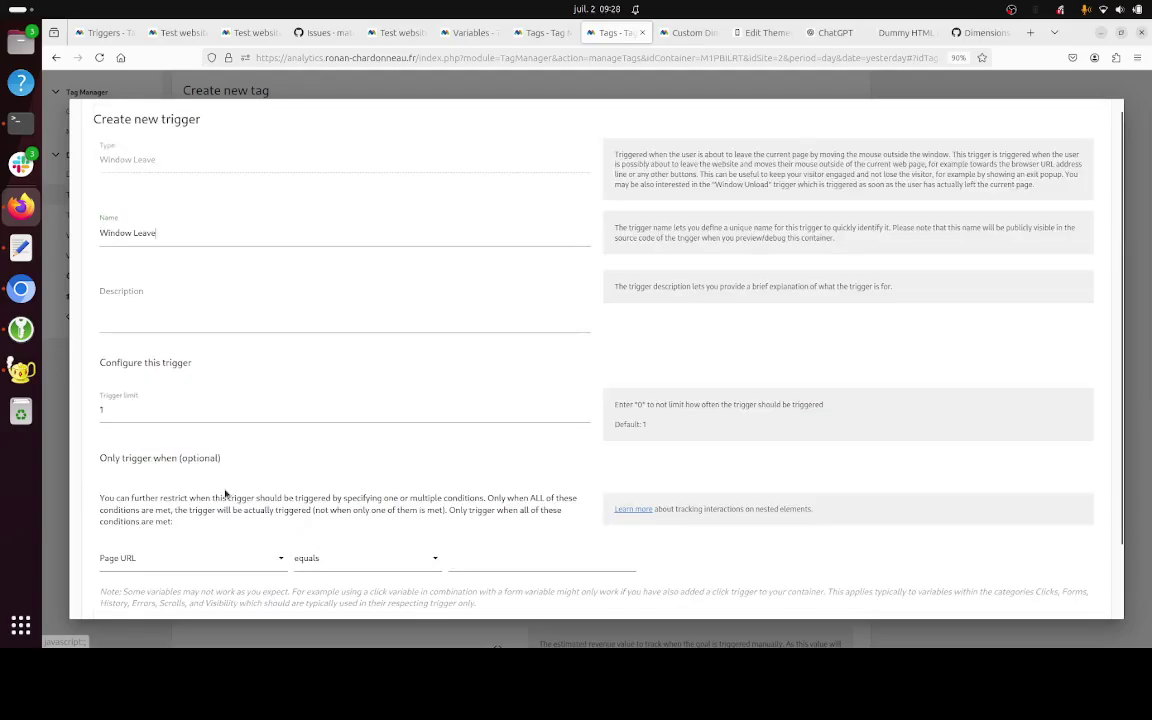
scroll(308, 411, down, 1)
click(115, 549)
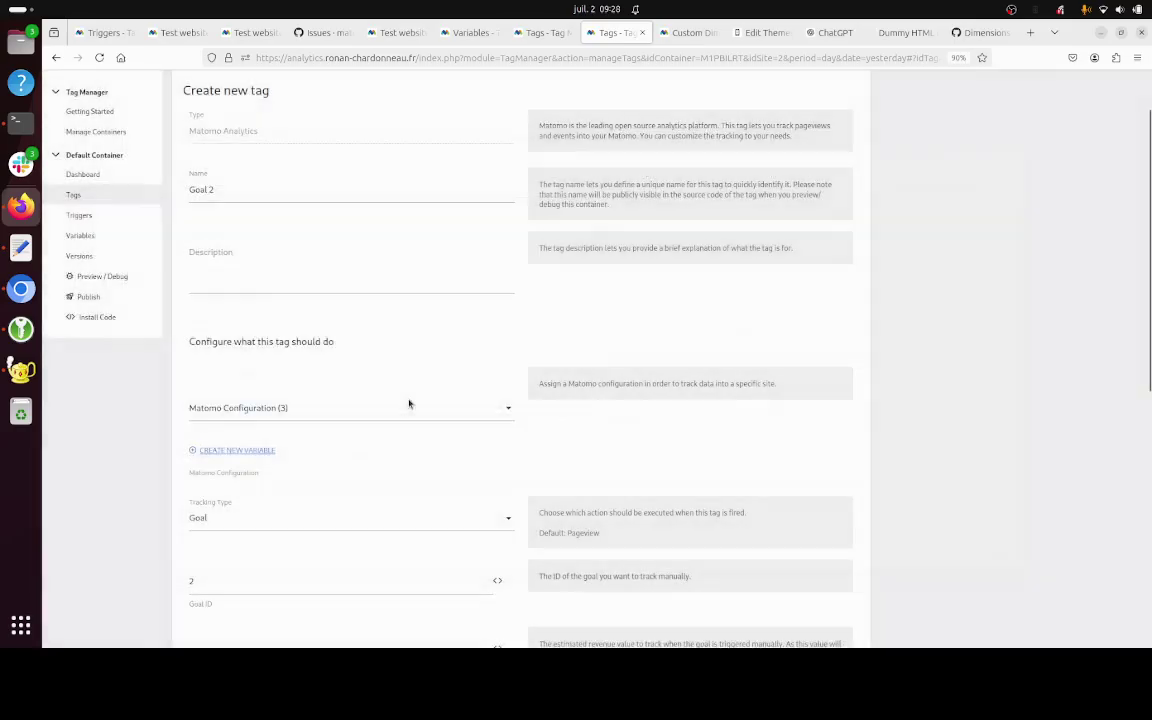
Step: Create the tag and publish it in a new container version to the Live environment
scroll(403, 403, down, 10)
click(248, 548)
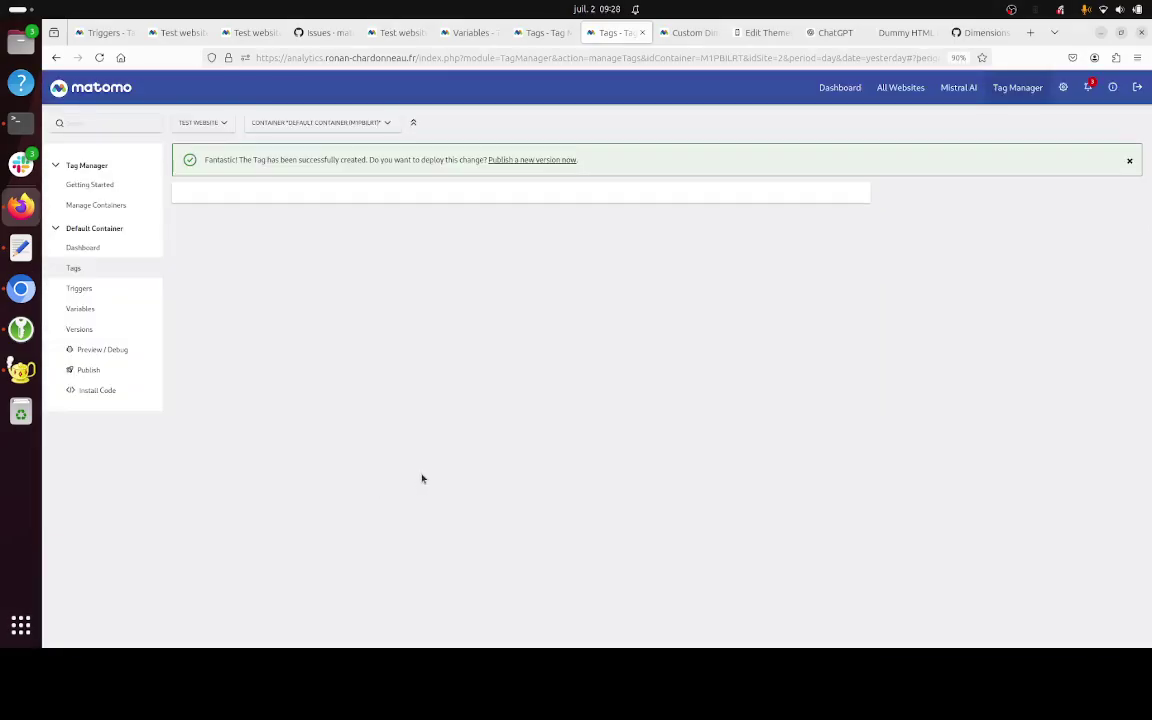
click(513, 162)
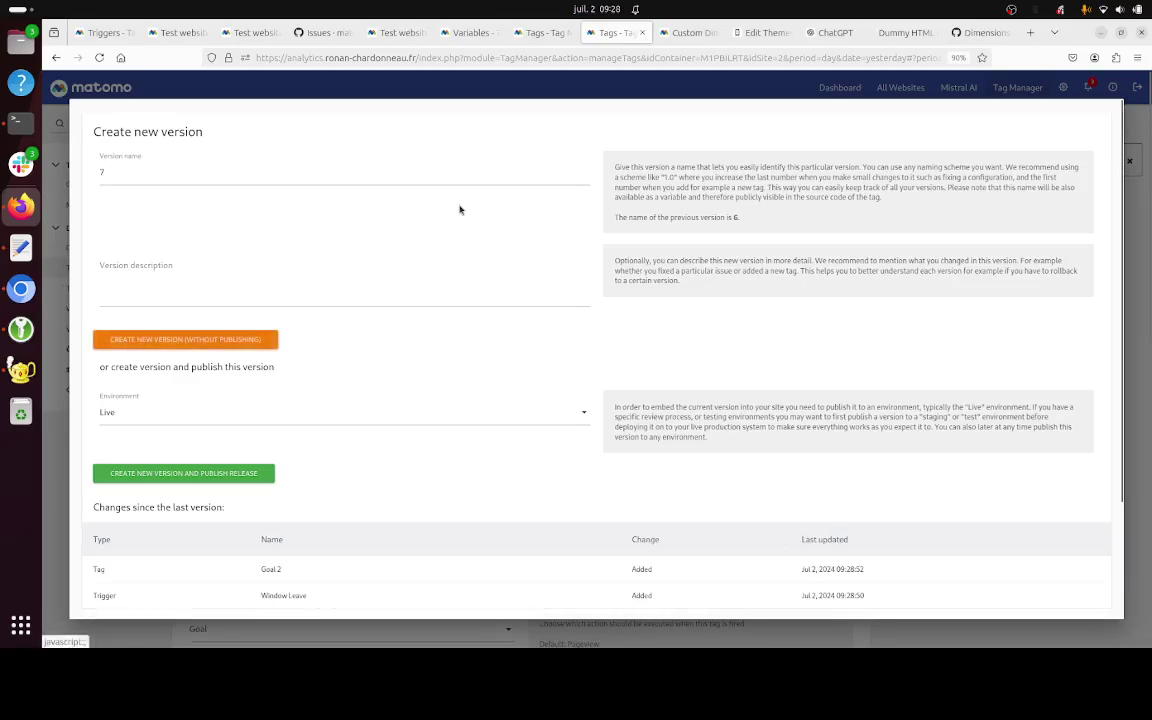
click(250, 472)
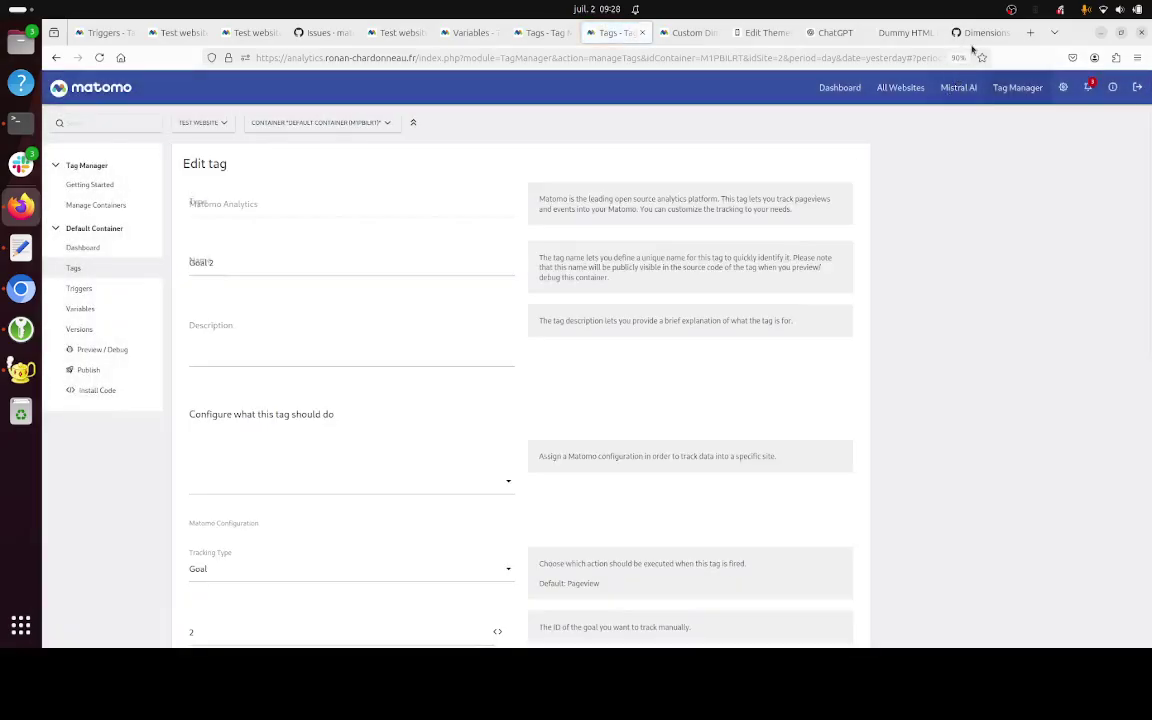
click(905, 33)
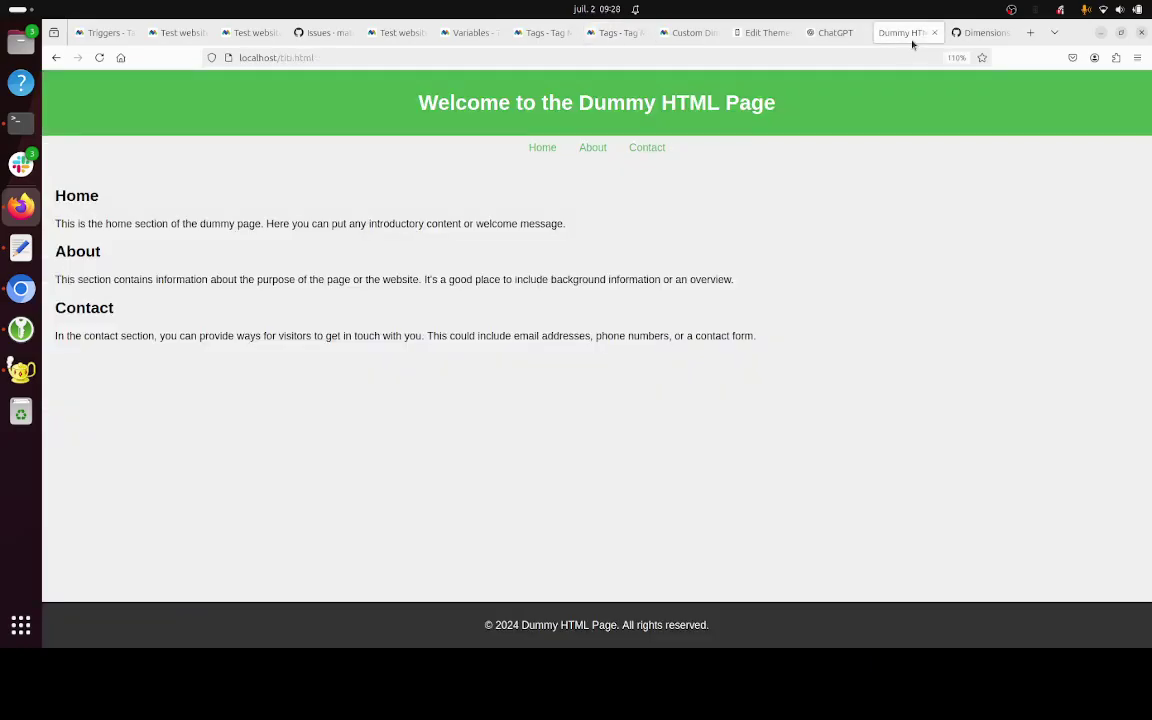
click(551, 54)
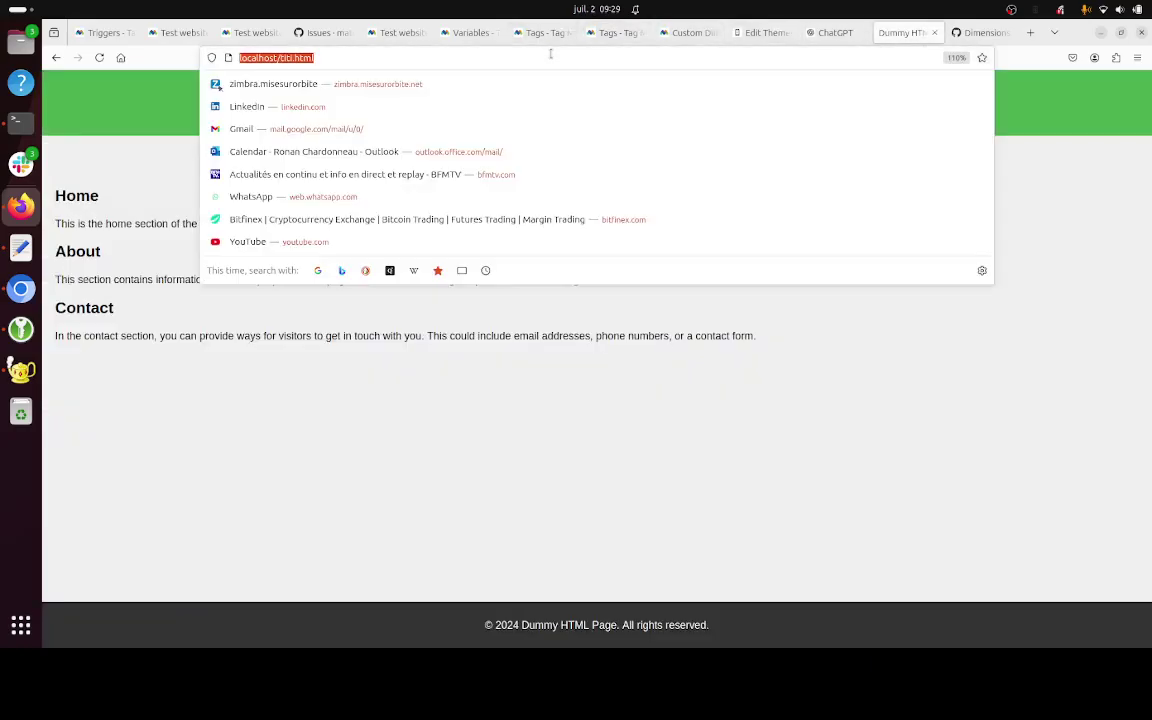
click(236, 341)
click(21, 290)
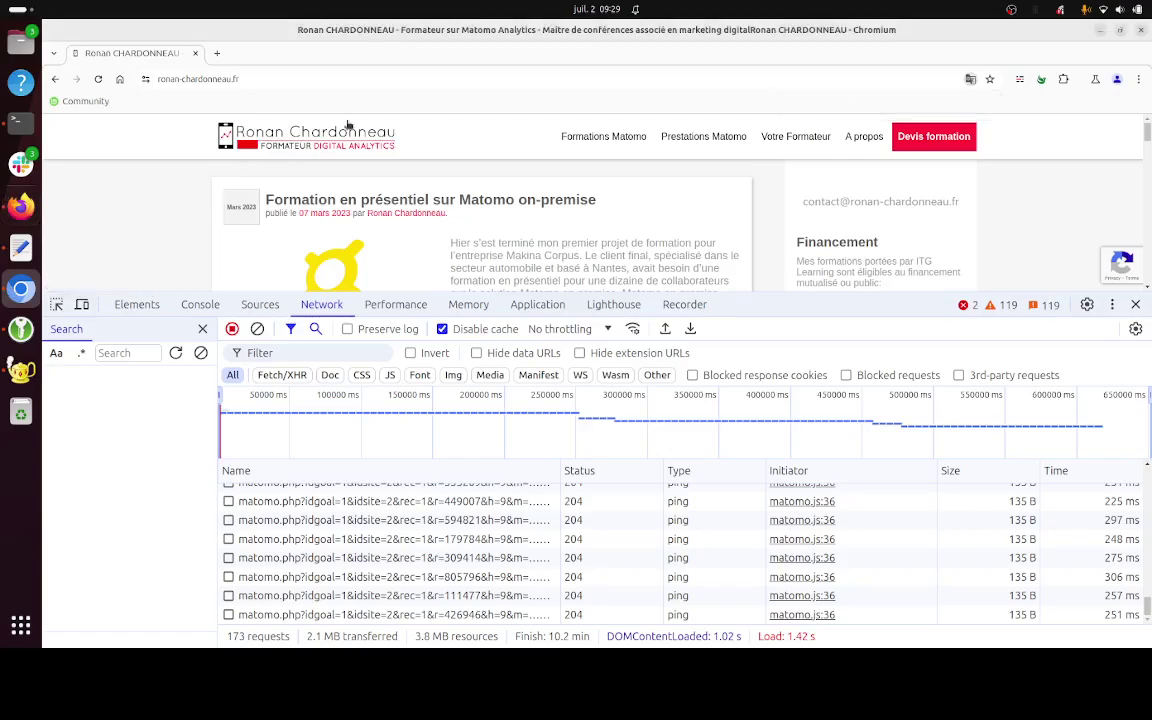
click(198, 80)
text(http://localhost/titi.html)
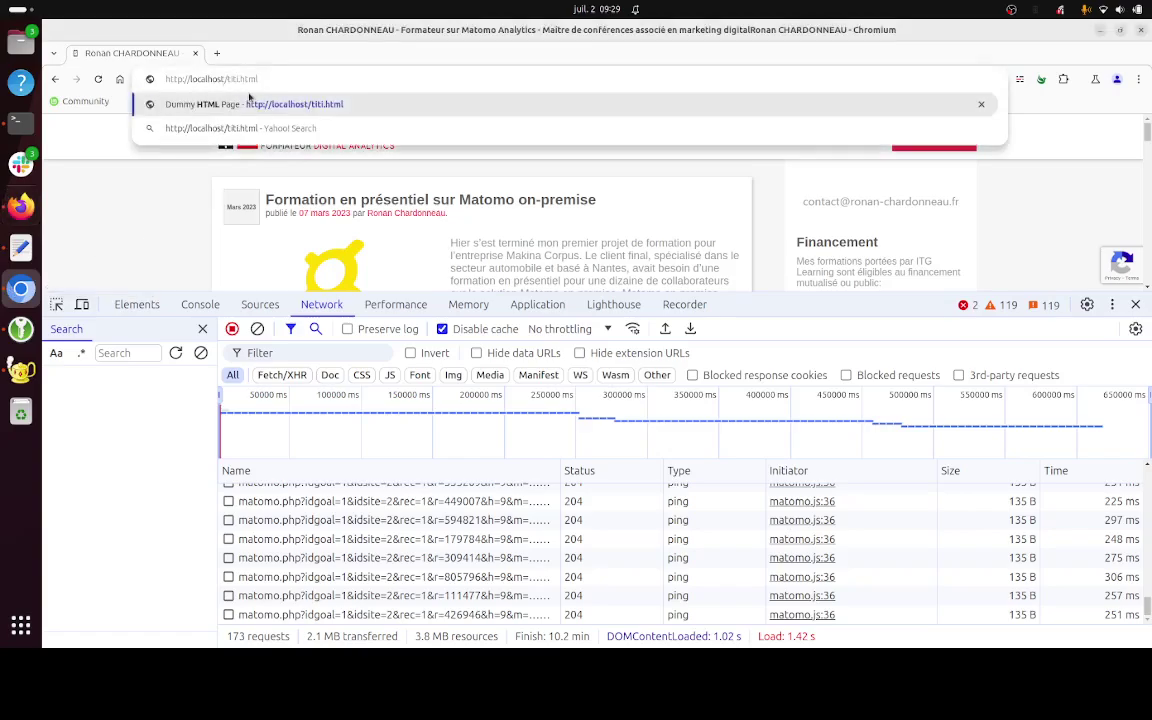
key(Return)
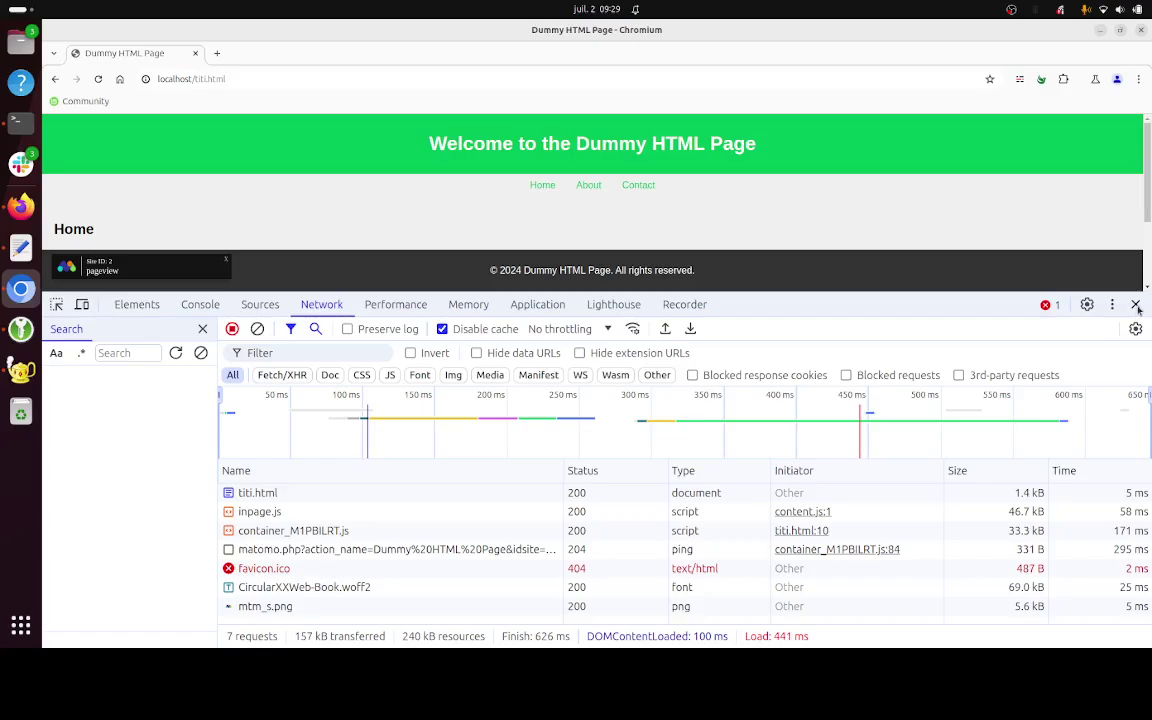
click(1136, 305)
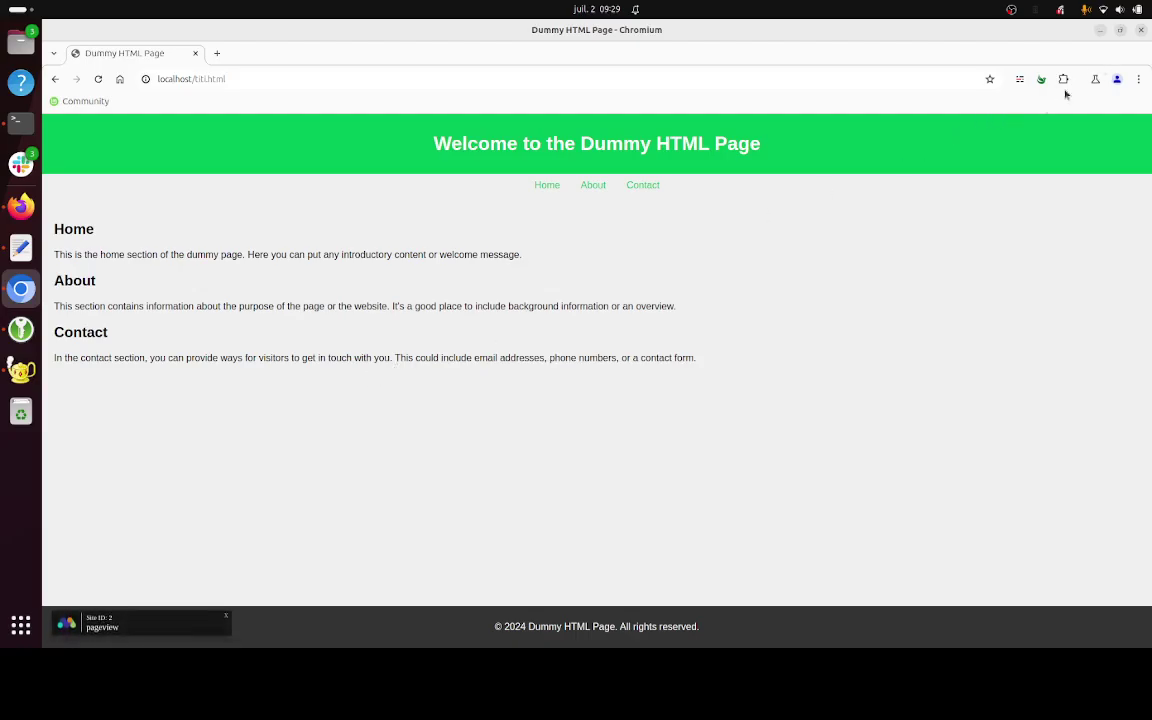
Step: Inspect the dummy page with network recording in the developer tools and reload it to capture the tracking requests
right_click(433, 409)
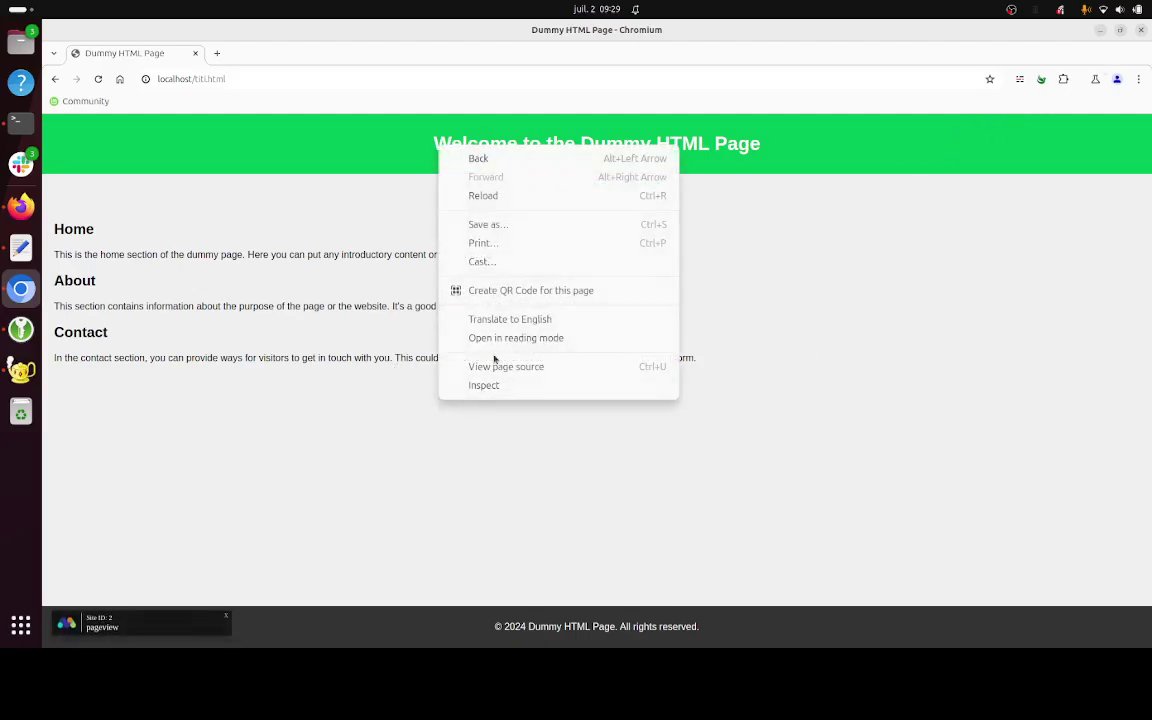
click(480, 385)
click(208, 306)
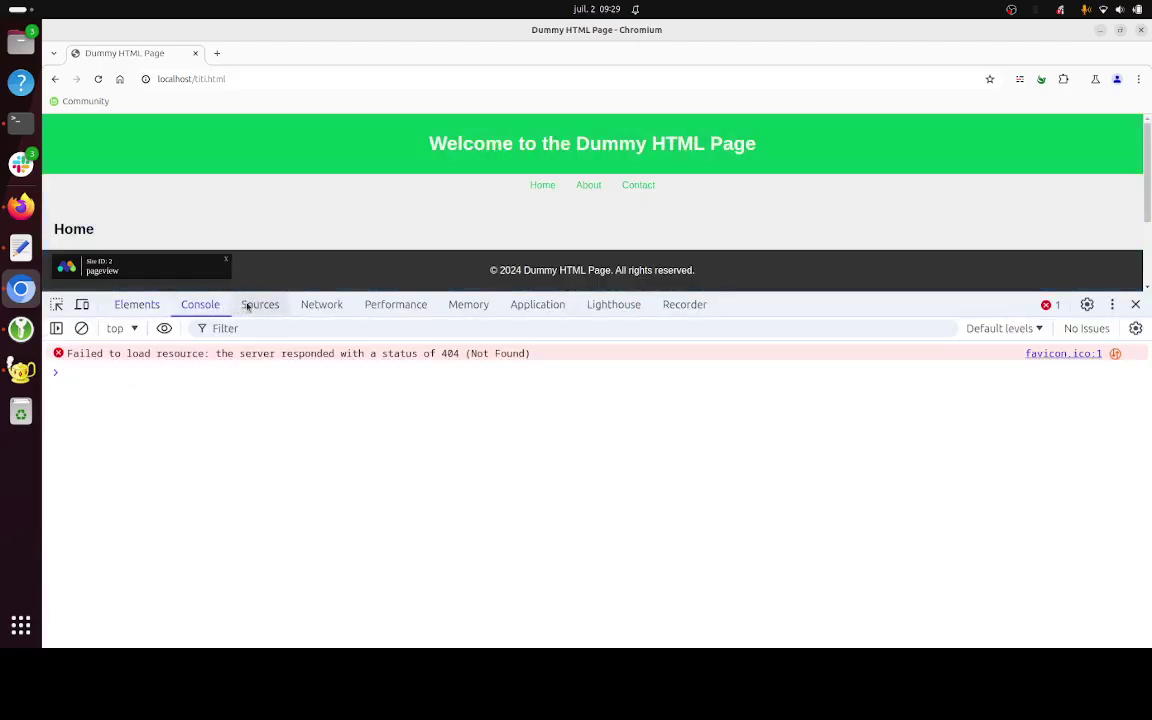
click(248, 307)
click(330, 304)
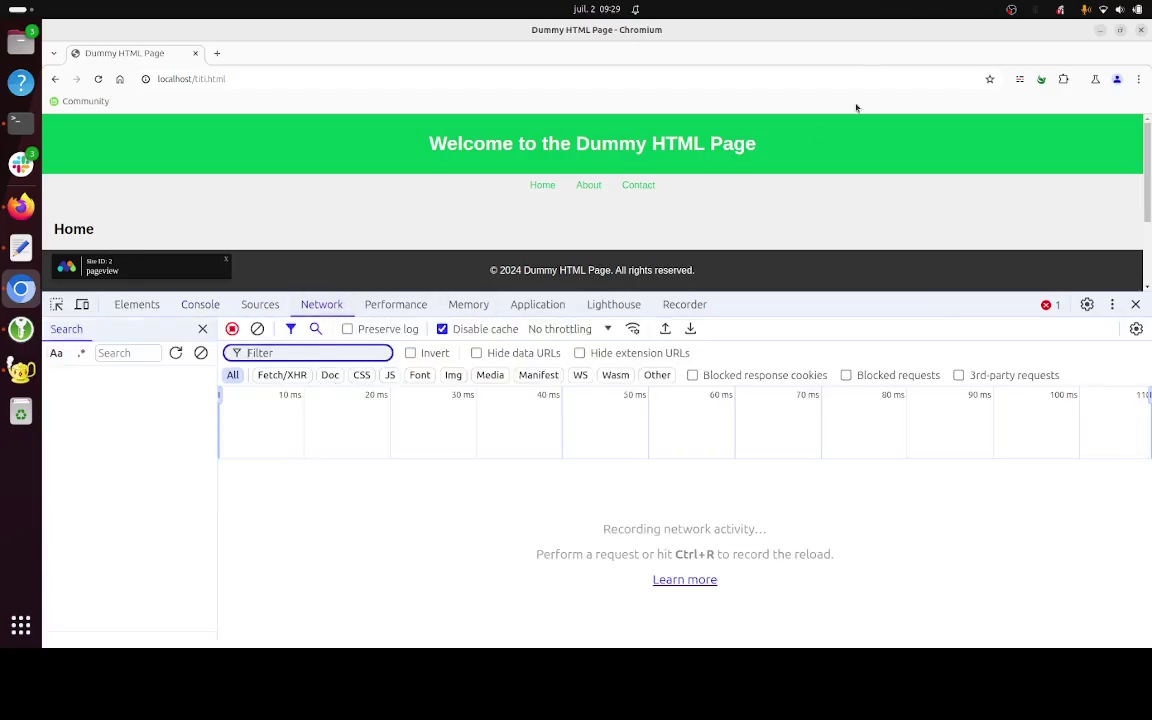
click(832, 130)
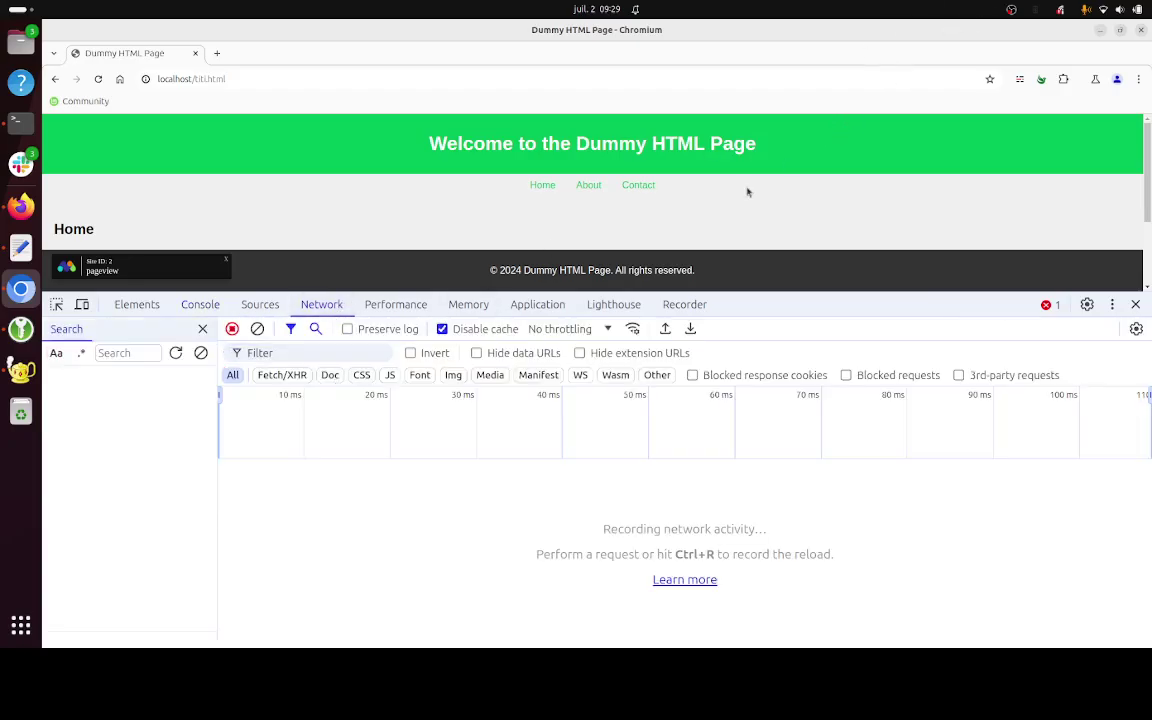
key(ctrl+r)
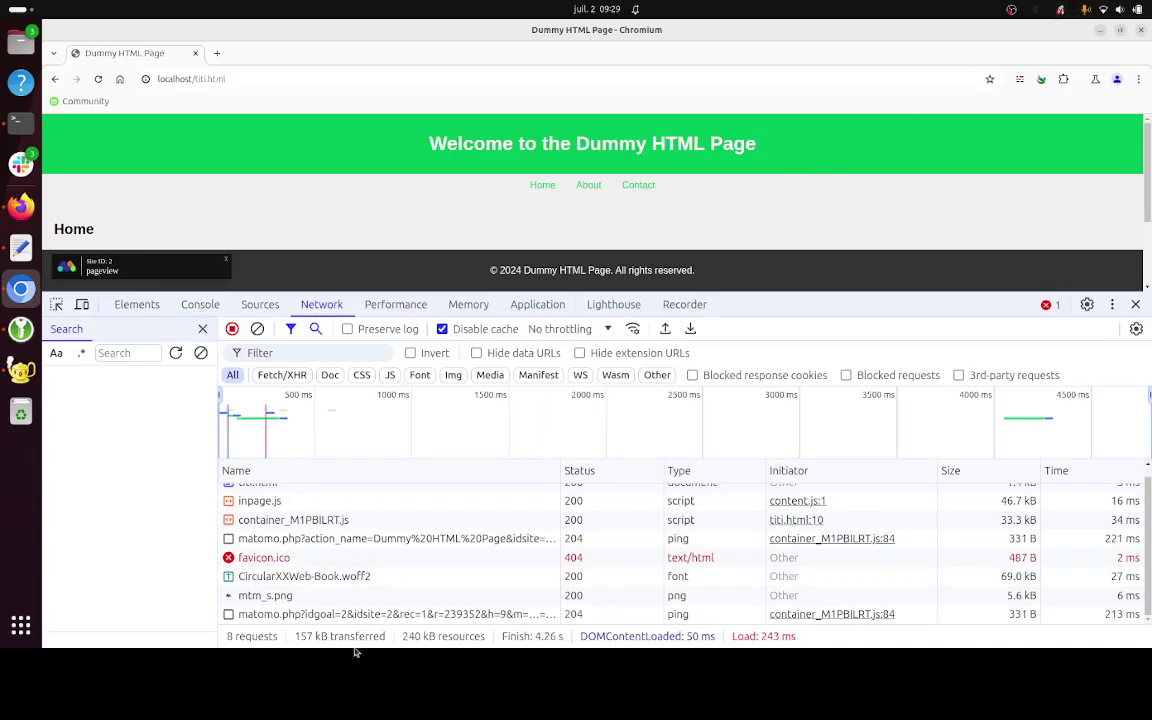
Step: Examine the payload of the matomo.php request with idgoal=2 for its goal ID and dimension3 parameters
click(322, 615)
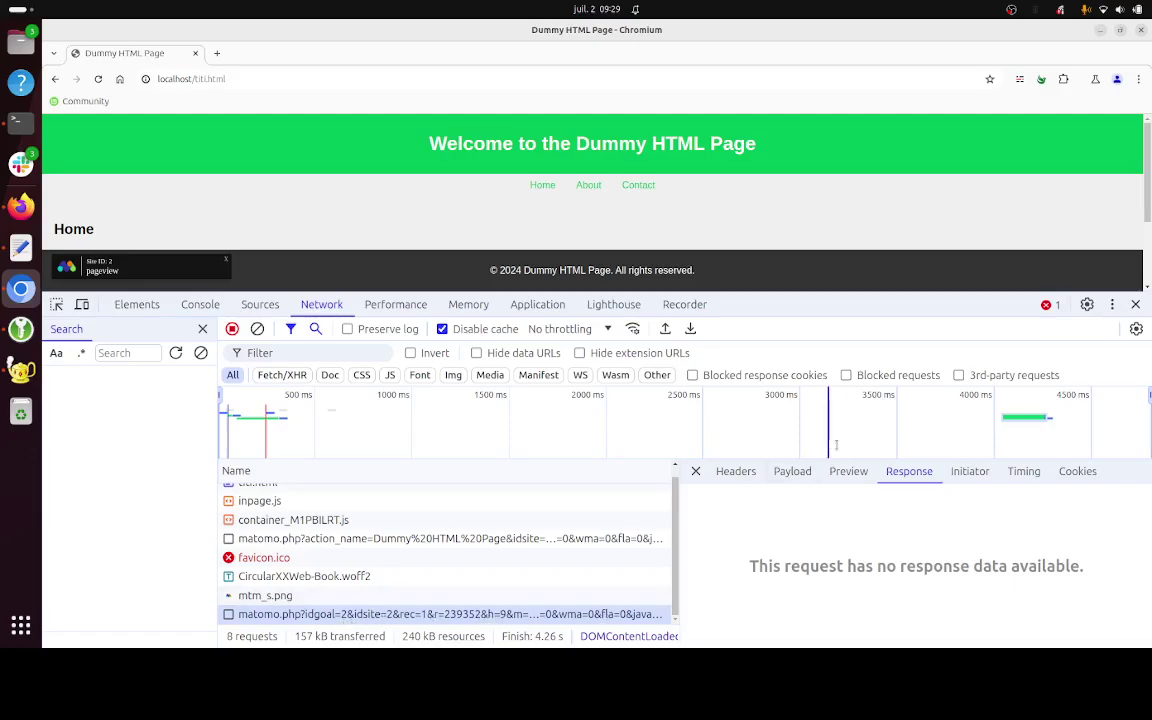
click(794, 472)
scroll(758, 552, down, 5)
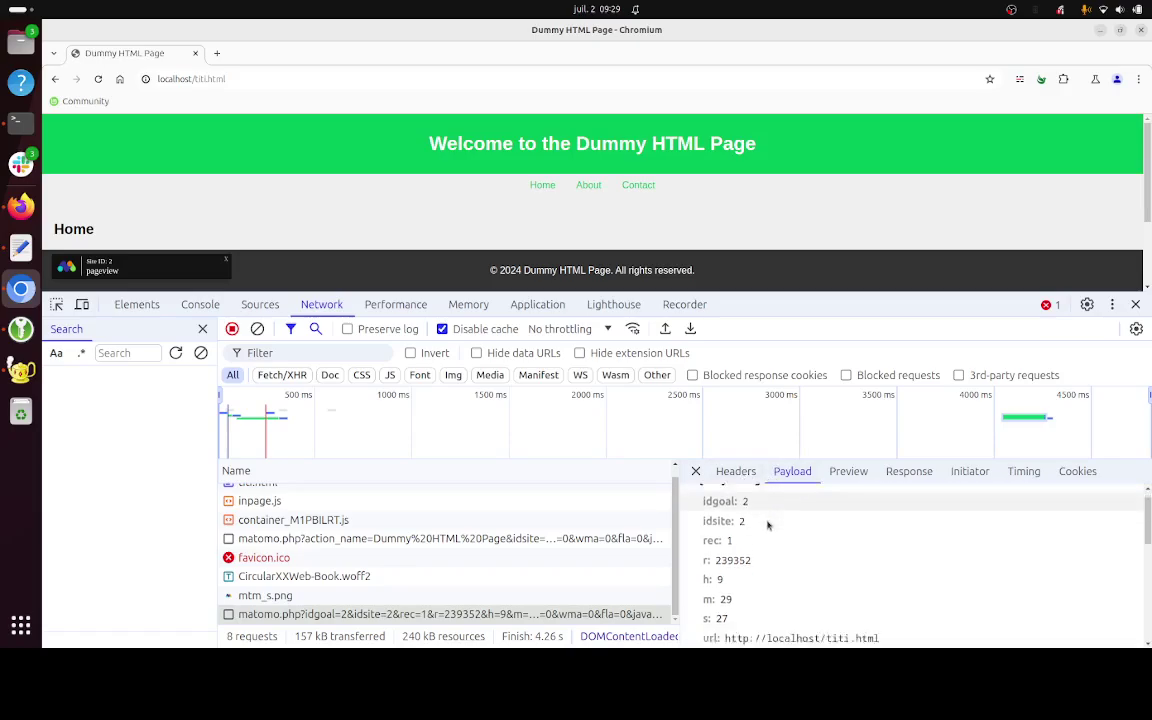
scroll(758, 552, down, 1)
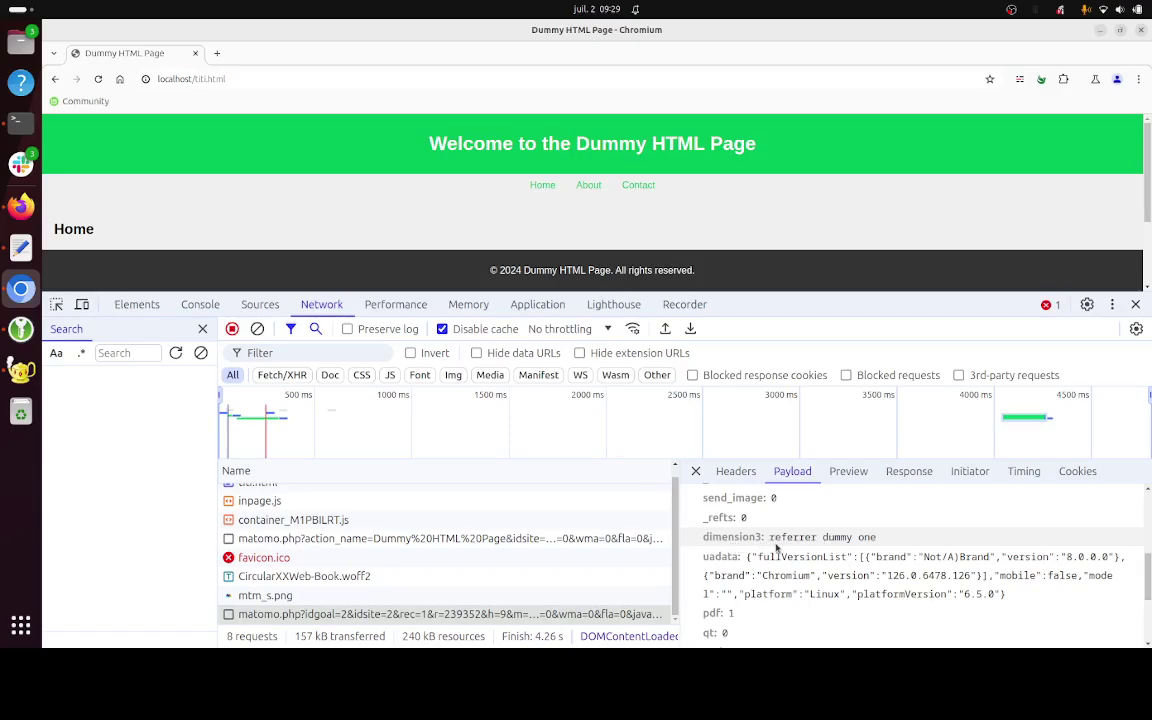
scroll(776, 547, up, 6)
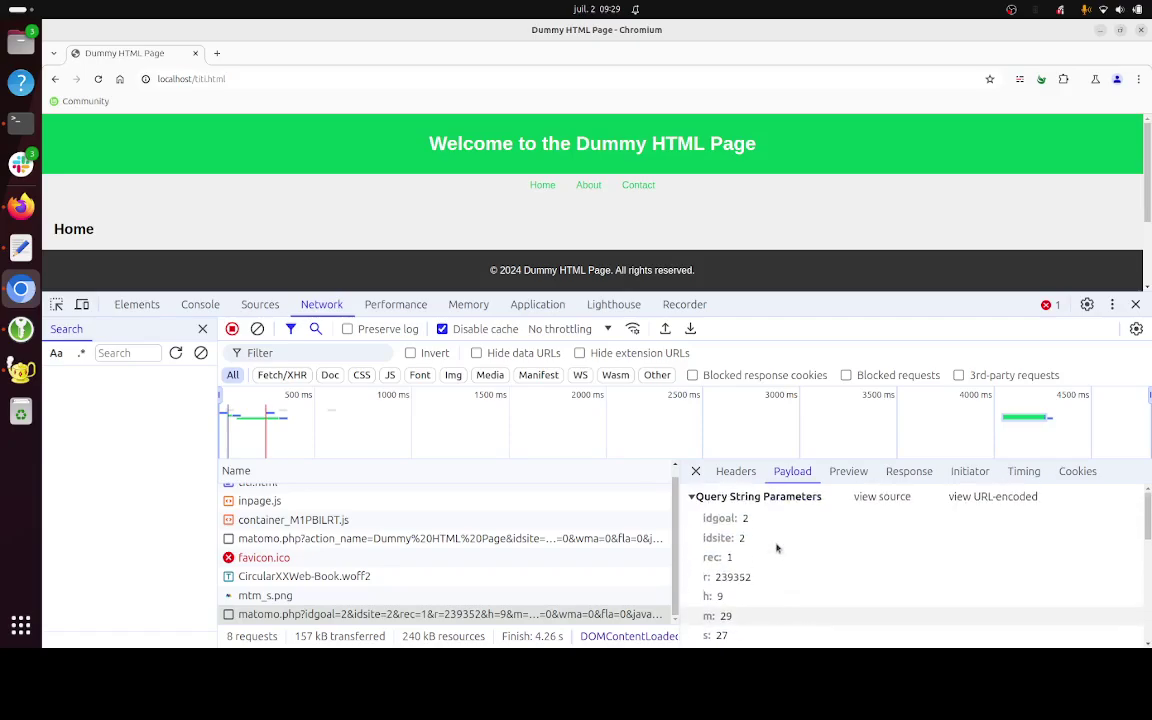
Step: Switch to Firefox and open Matomo's Visits Log for the test website, dated 2024-07-02
click(21, 206)
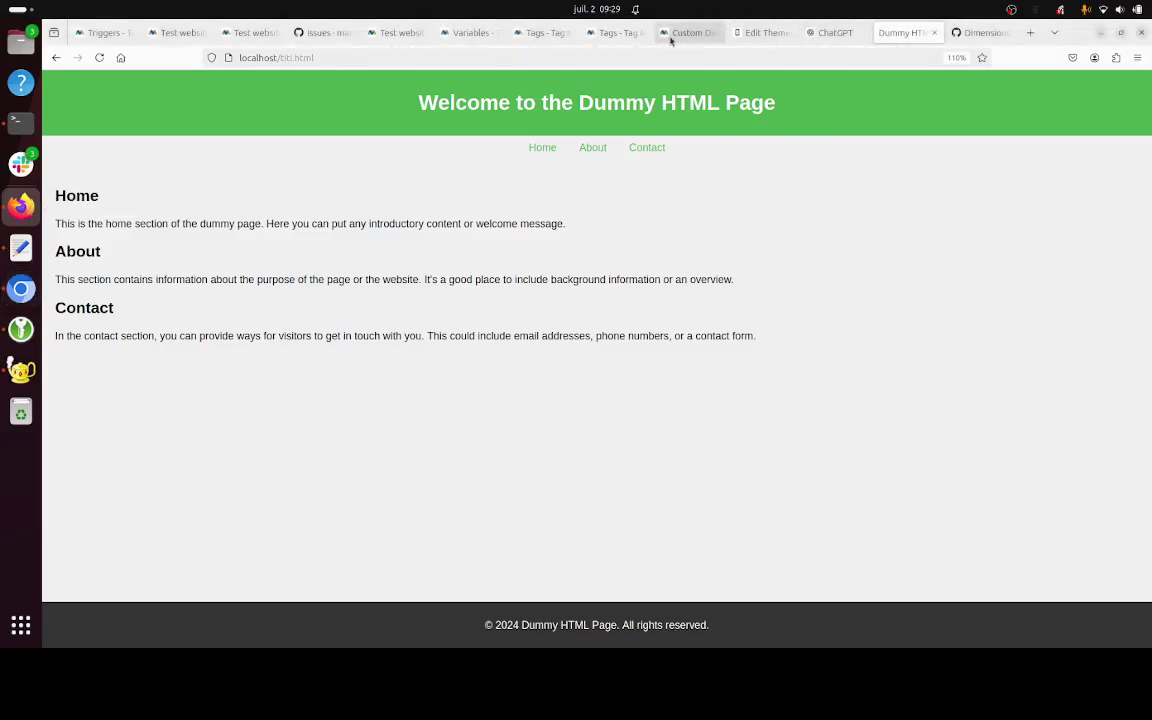
click(610, 33)
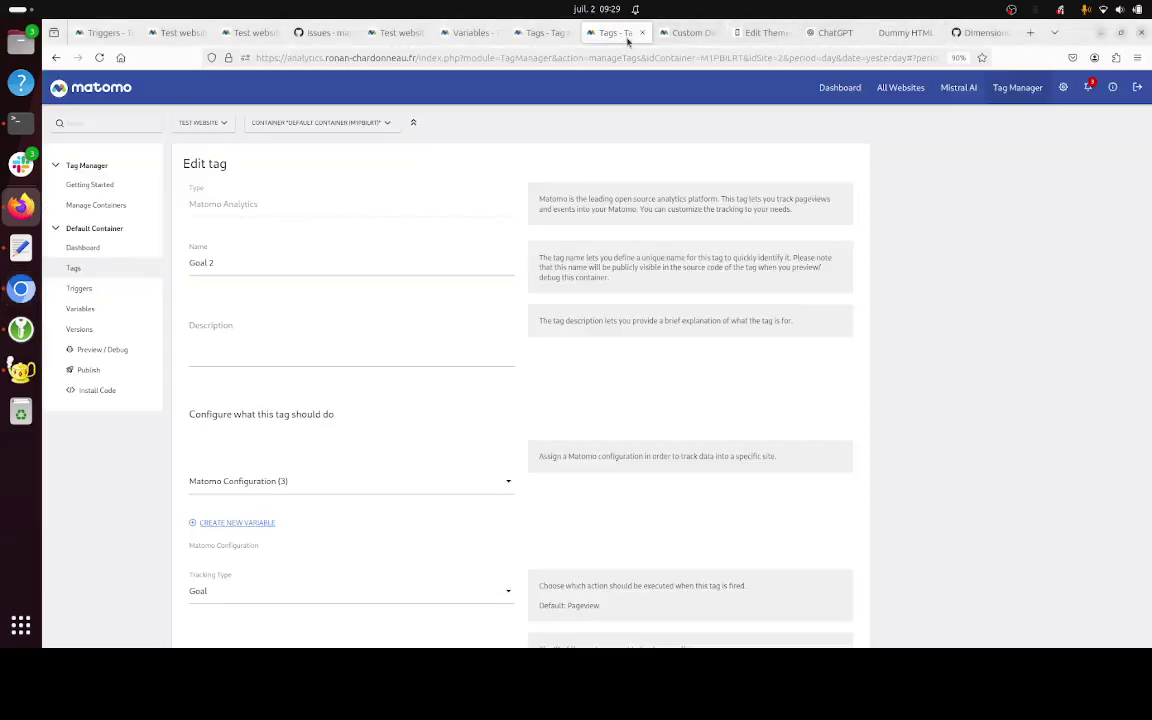
click(848, 90)
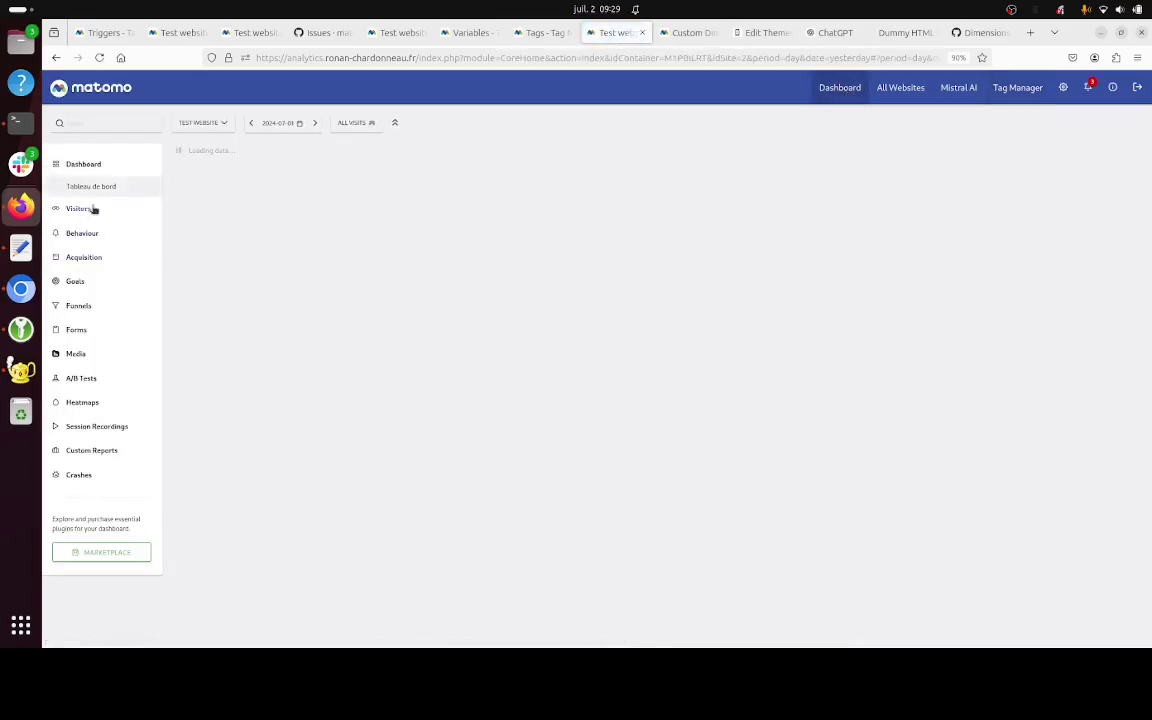
click(95, 210)
click(95, 232)
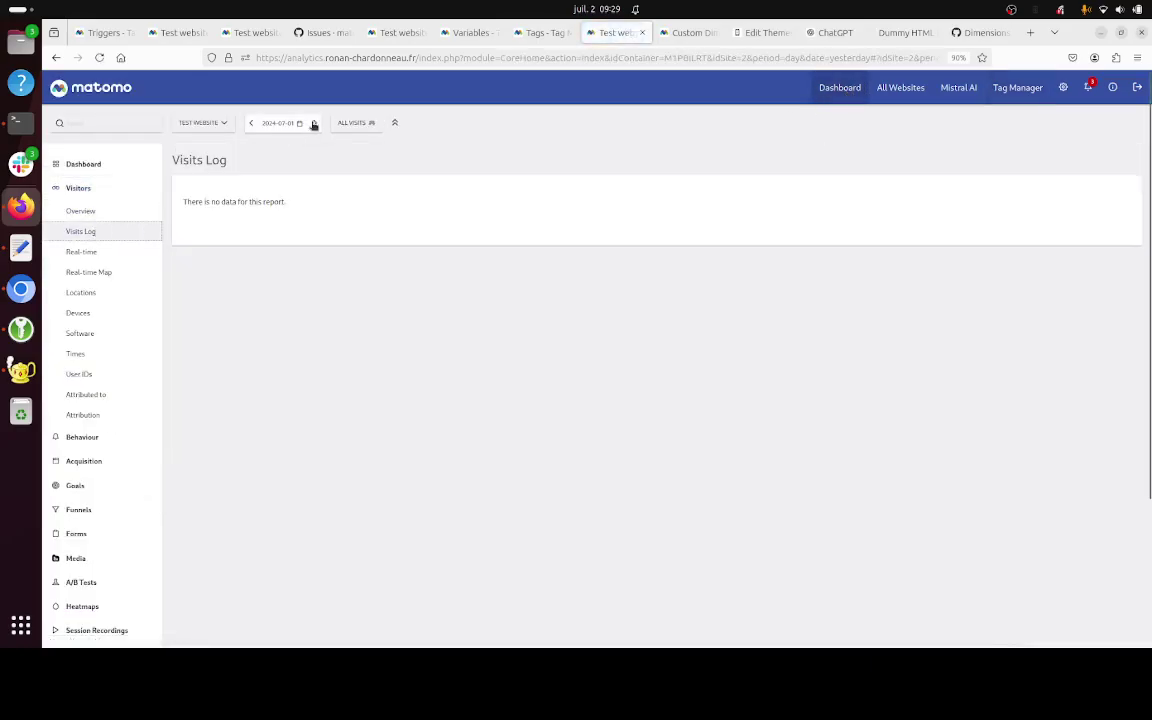
click(316, 123)
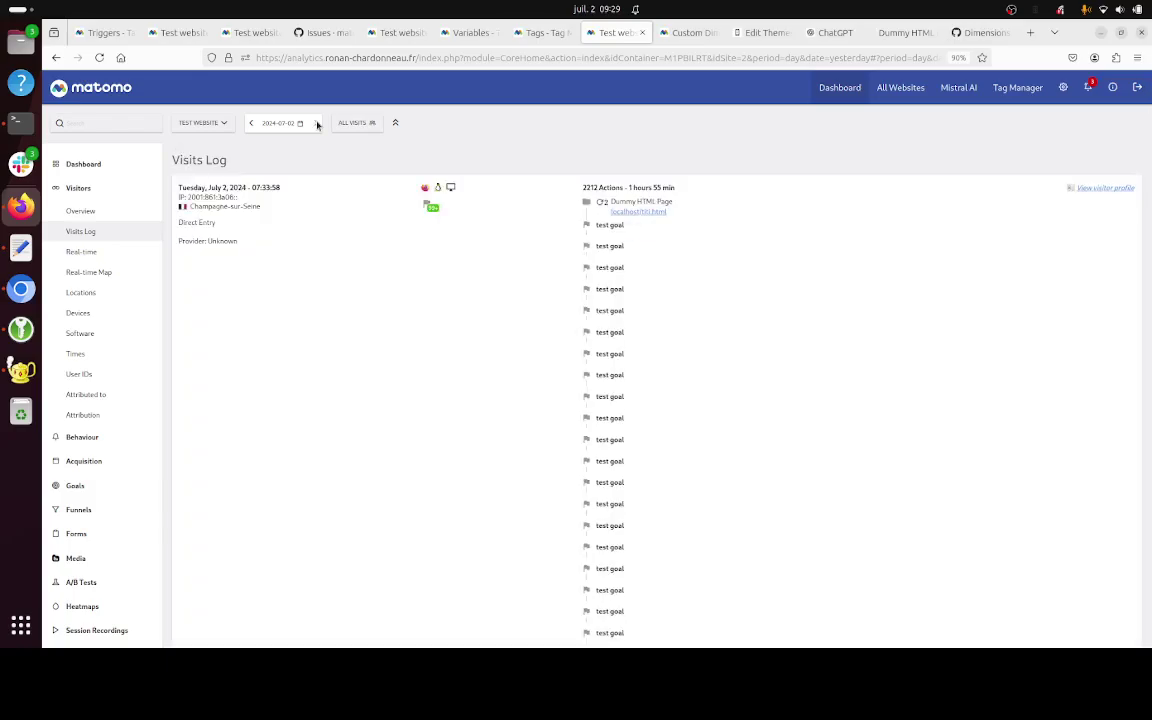
Step: Examine the day's visits for the Chrome visit to the dummy page and check its attribution dimensions and goal conversions
scroll(322, 305, down, 10)
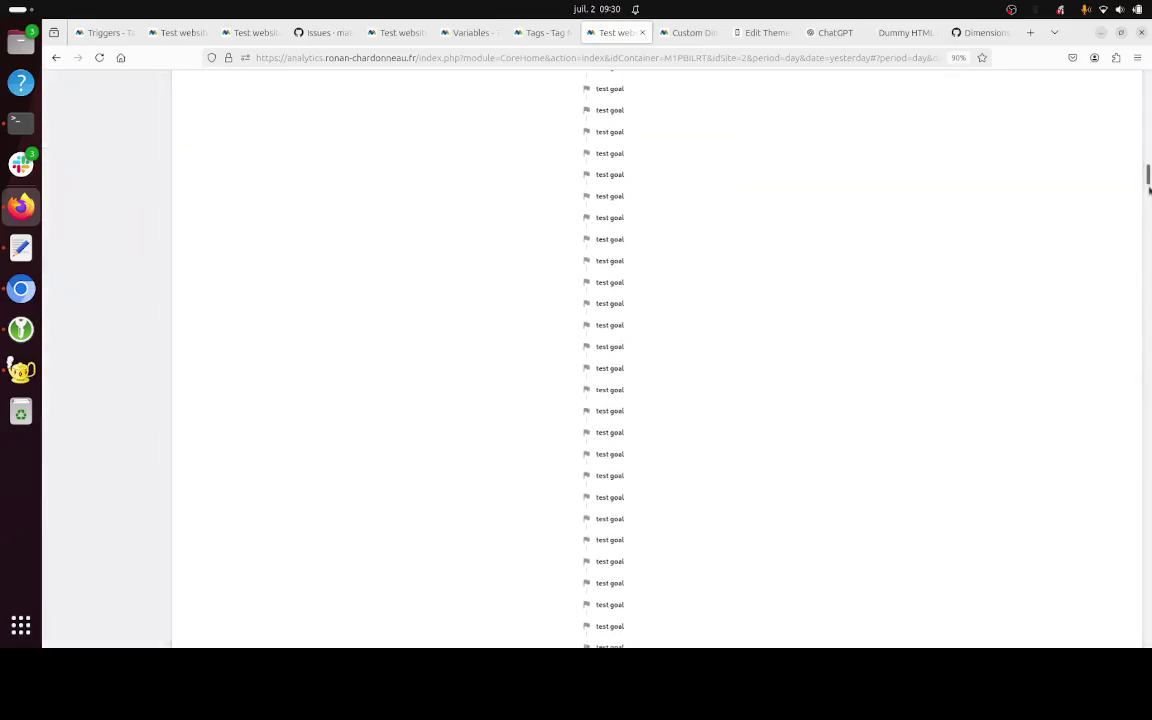
scroll(1123, 299, down, 5)
scroll(1123, 299, down, 5)
scroll(1088, 424, up, 4)
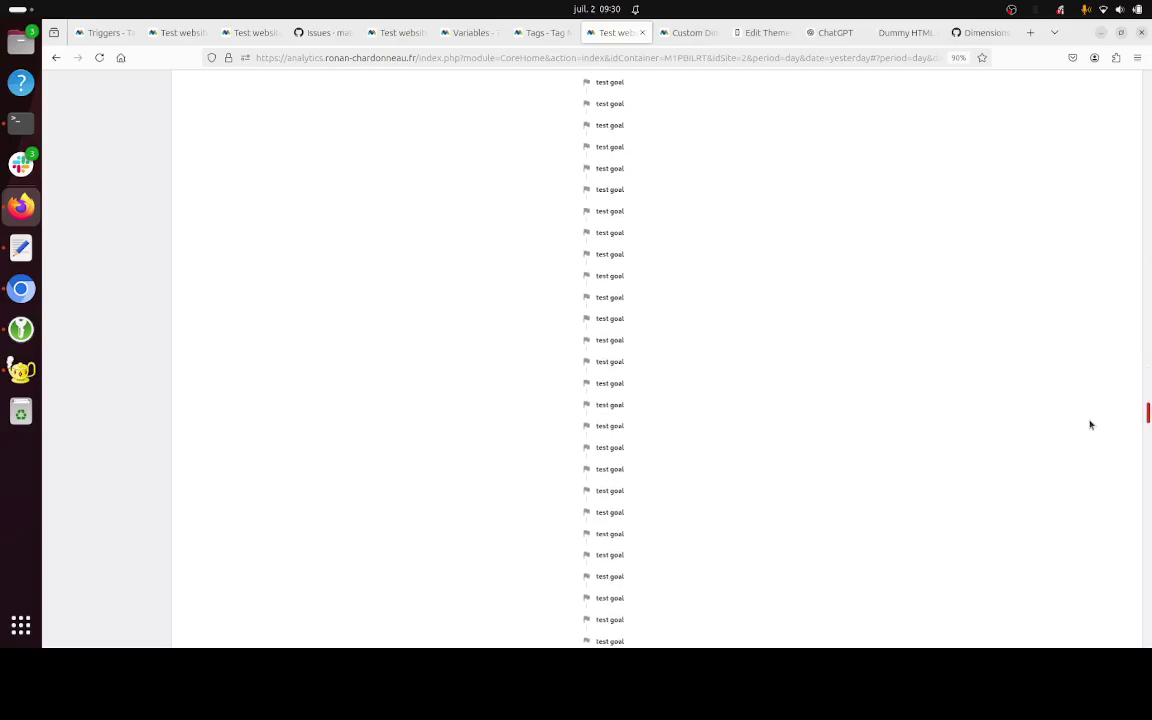
scroll(1100, 380, down, 3)
scroll(1101, 373, up, 2)
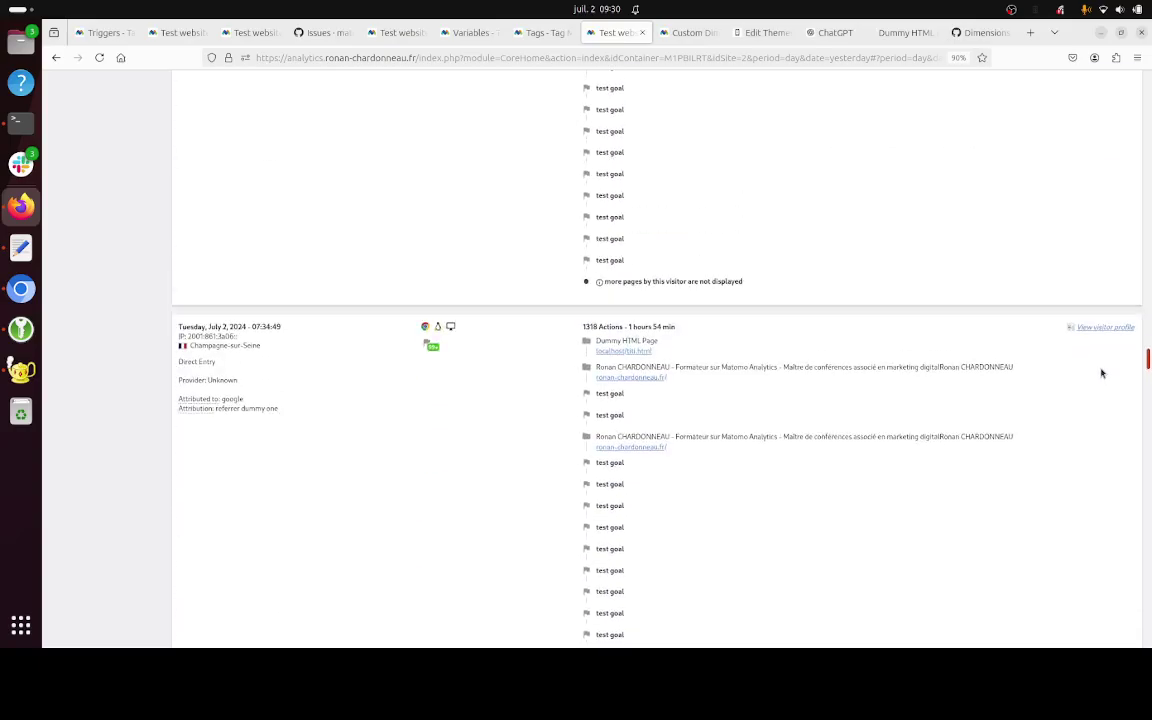
scroll(1101, 373, down, 10)
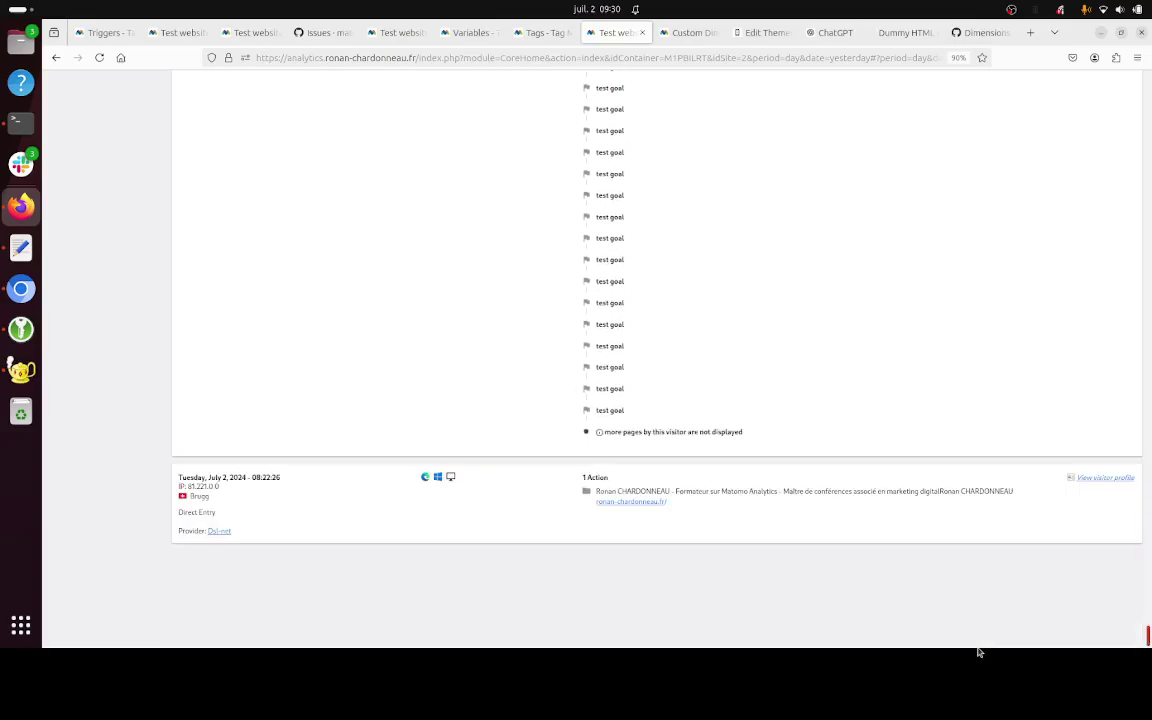
scroll(1044, 388, up, 10)
scroll(1036, 378, down, 2)
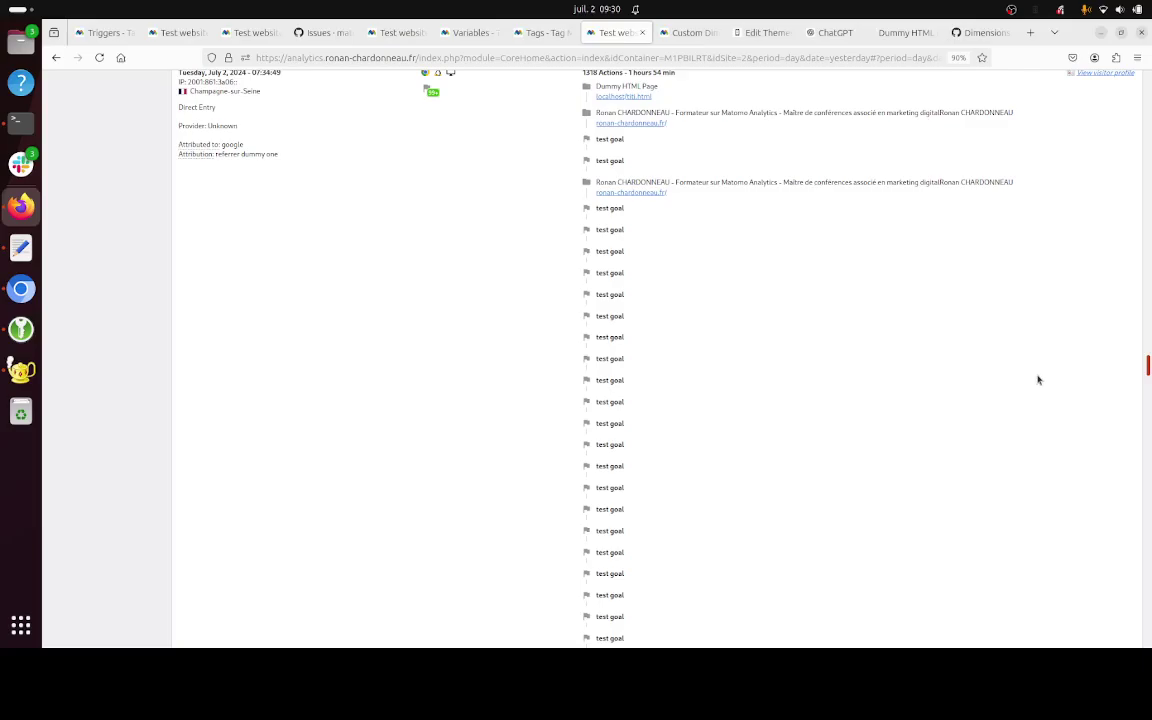
scroll(1039, 378, up, 2)
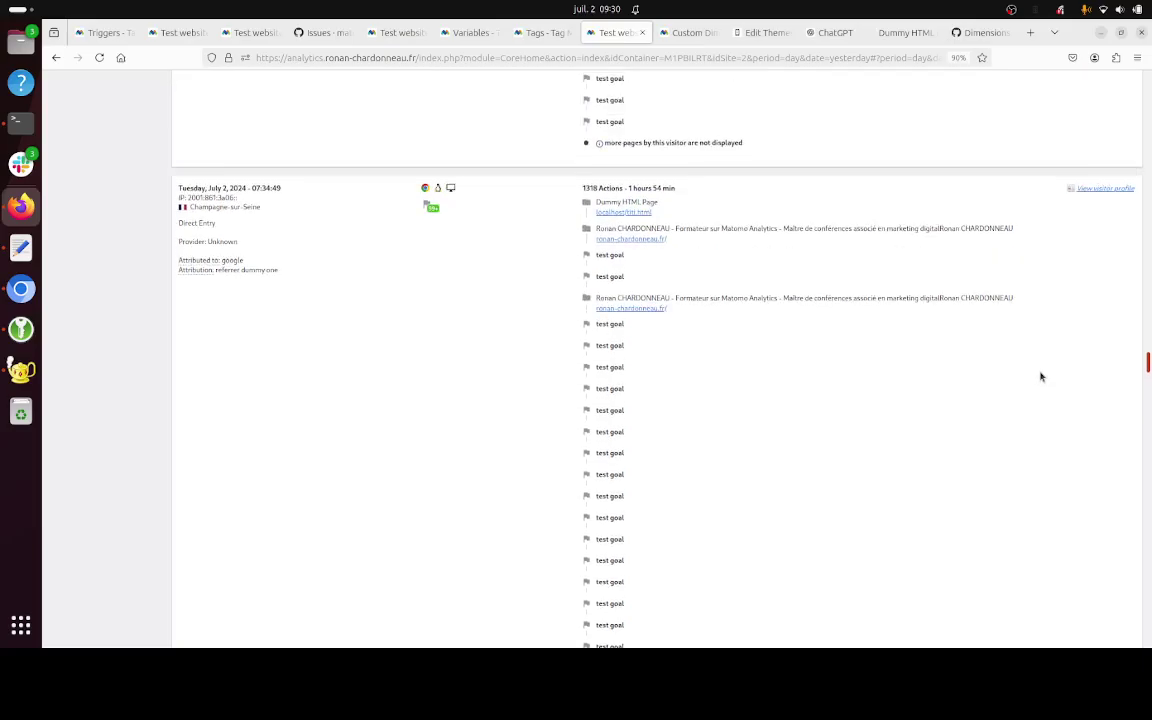
scroll(1041, 377, up, 1)
scroll(1039, 376, up, 1)
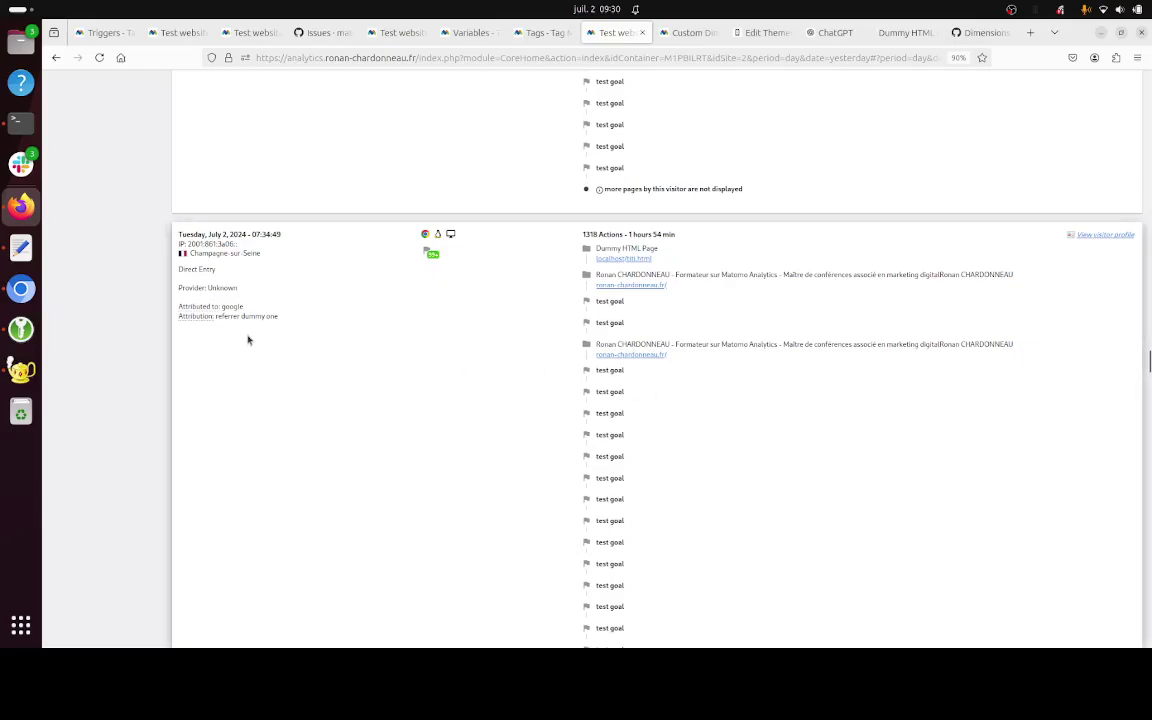
triple_click(277, 316)
click(270, 318)
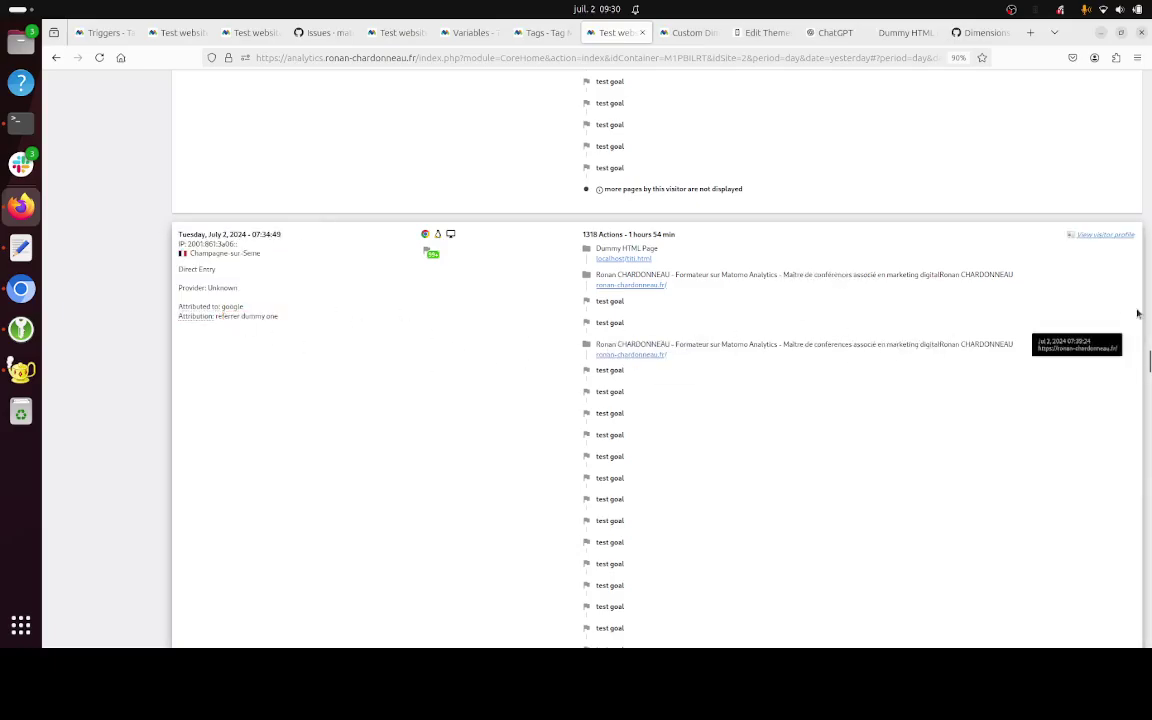
drag(1148, 362, 1148, 75)
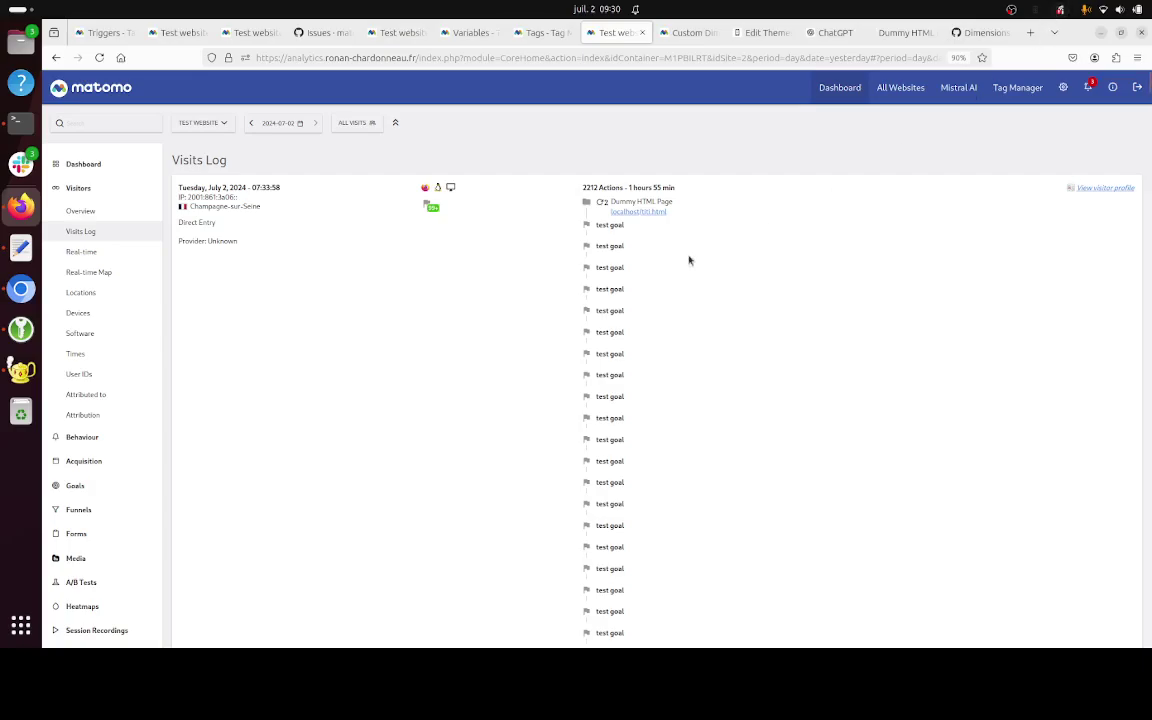
Step: Start a new custom report for the test website and name it "Attribution 2"
scroll(120, 500, down, 5)
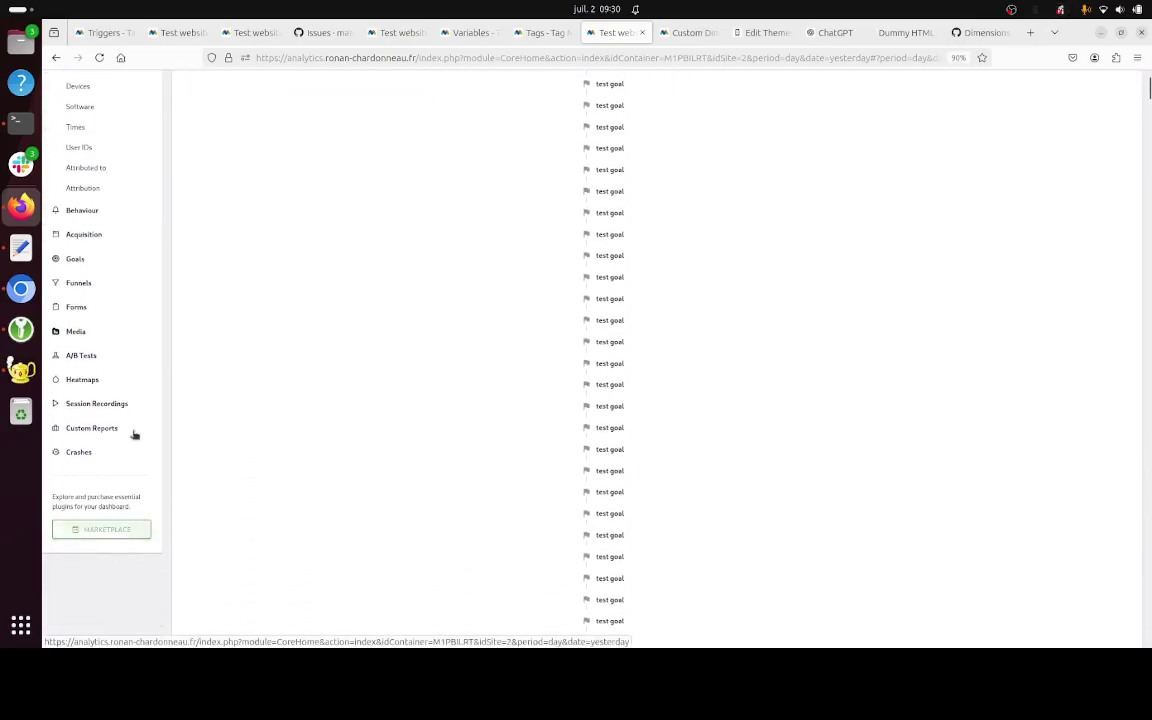
click(118, 434)
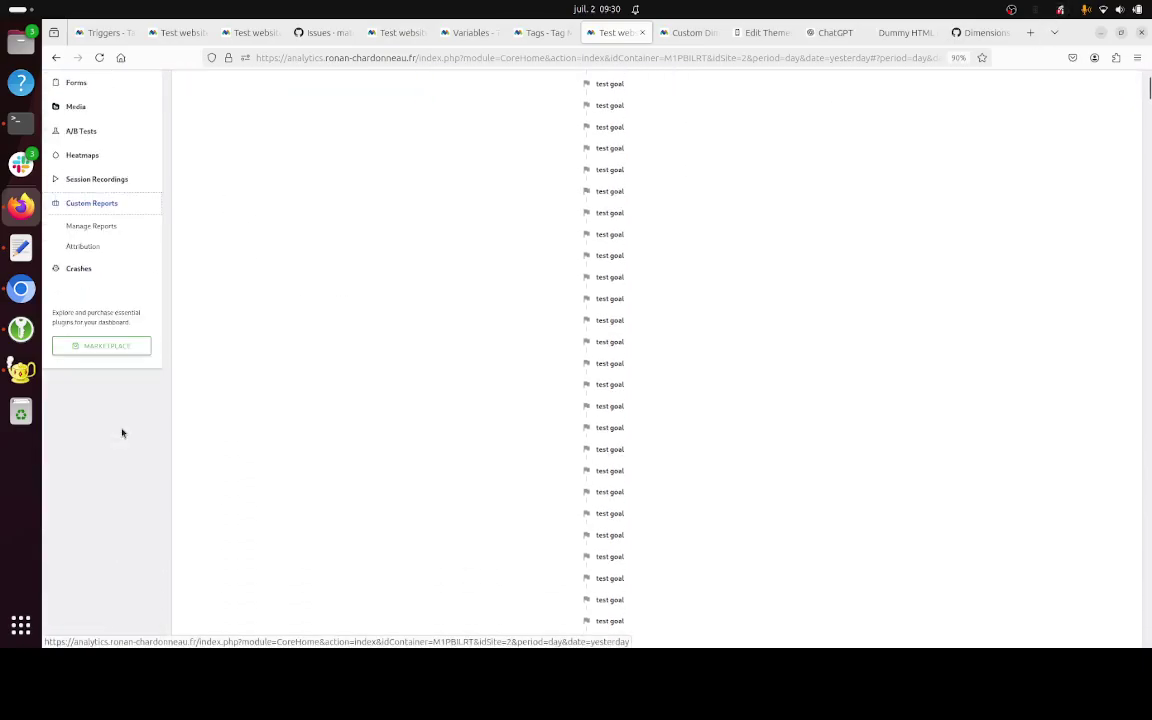
click(115, 227)
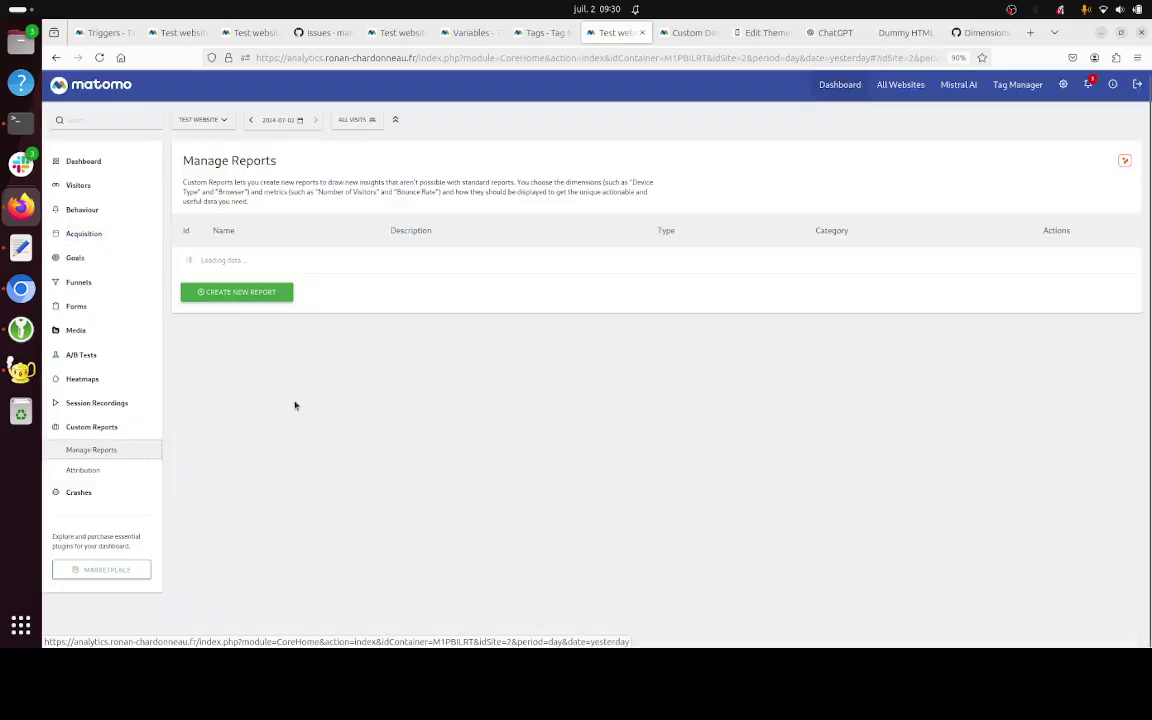
click(268, 348)
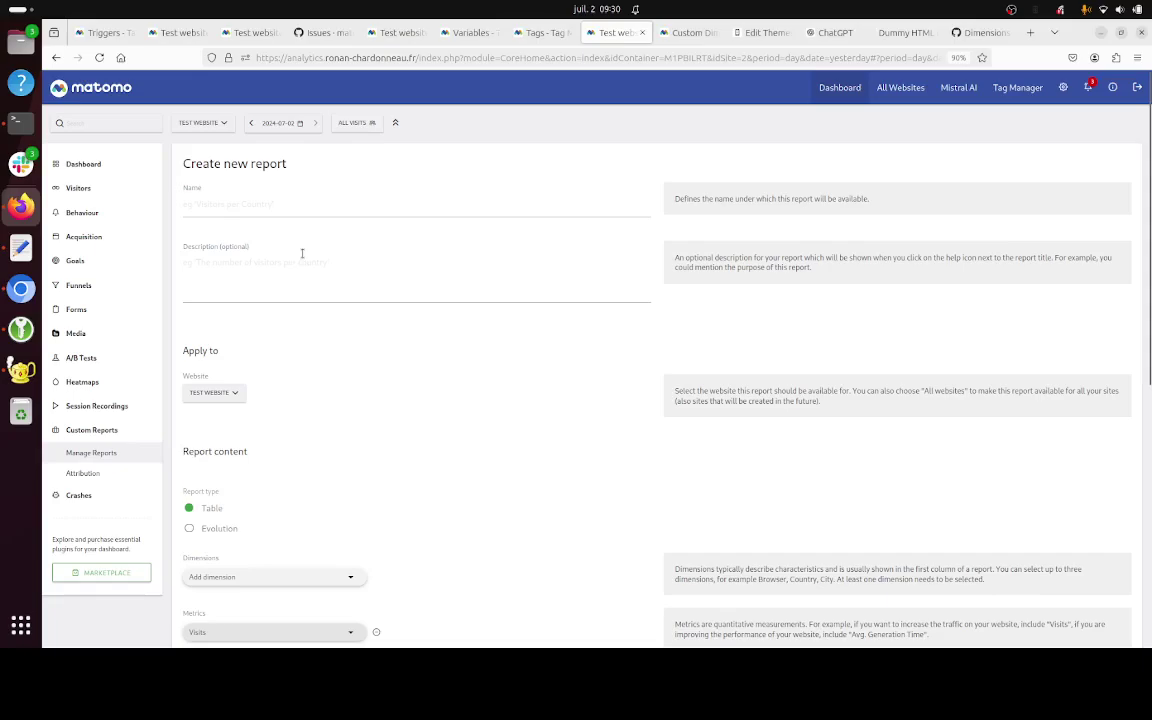
click(294, 204)
text(Attri)
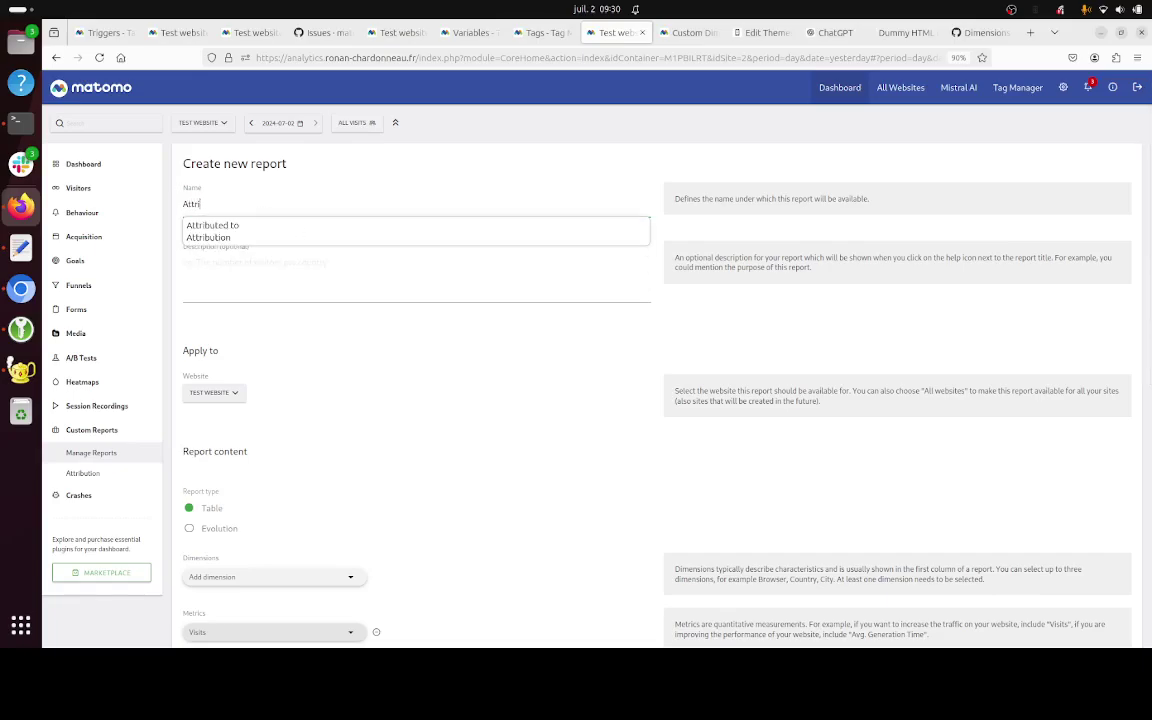
text(bution 2)
Step: Add the visitor dimension Attribution to the report
scroll(290, 296, down, 3)
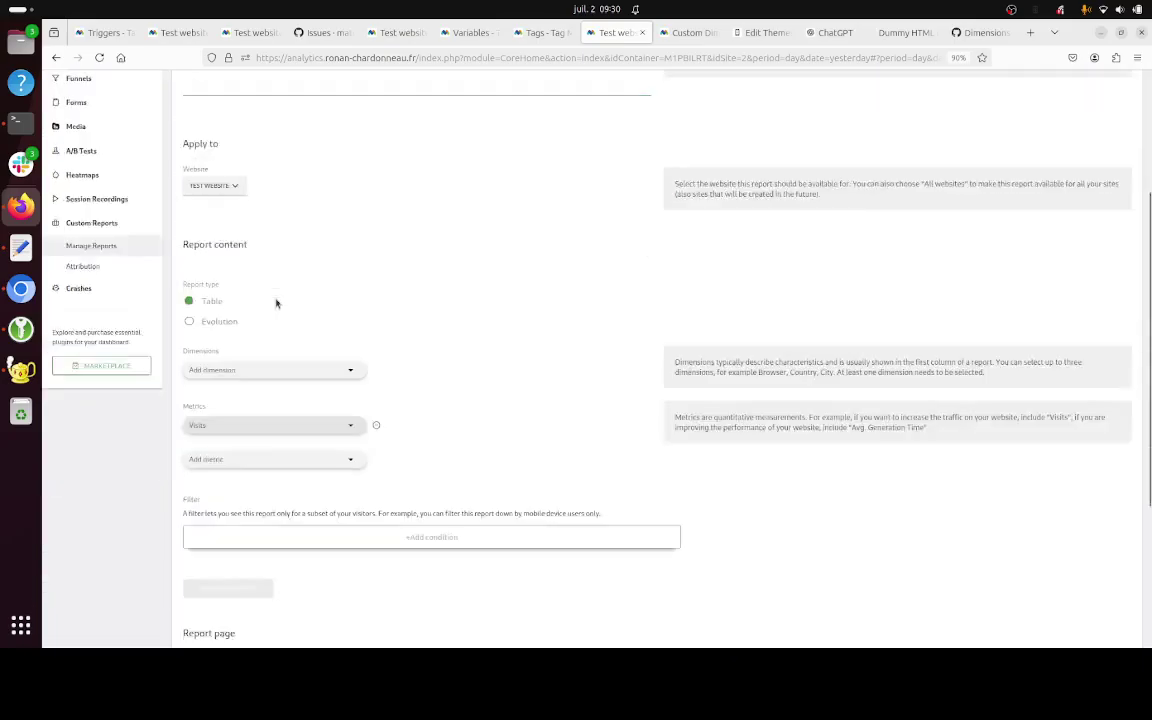
click(326, 281)
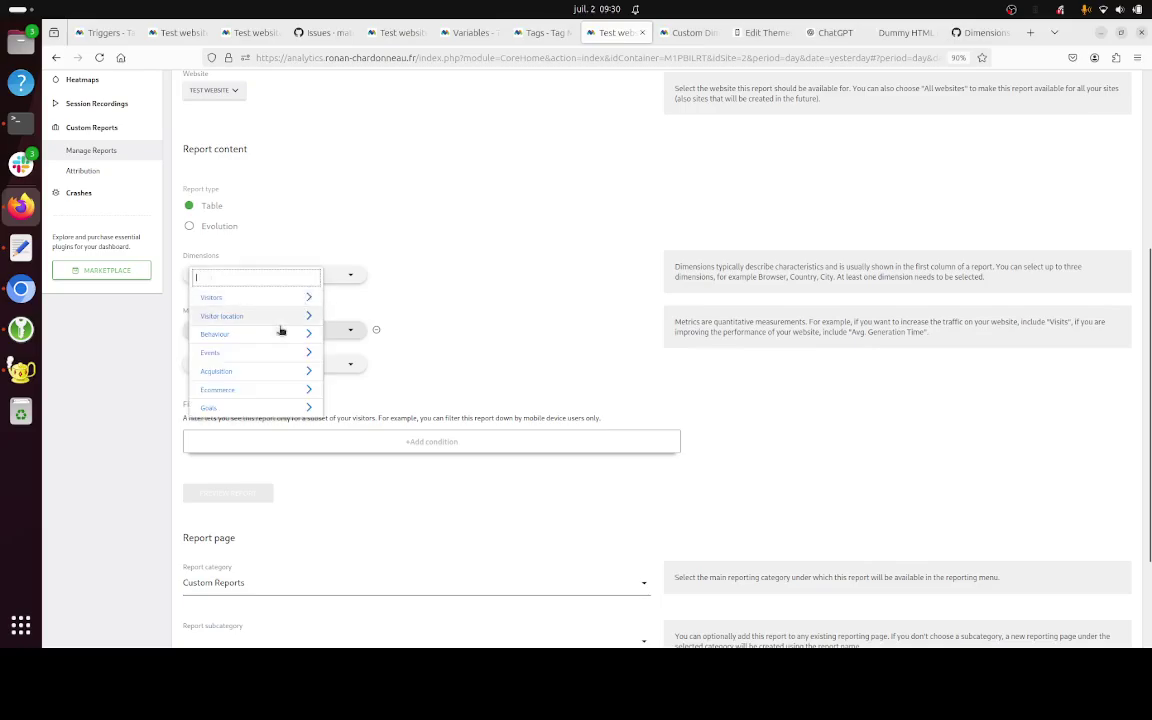
click(296, 297)
scroll(298, 391, down, 10)
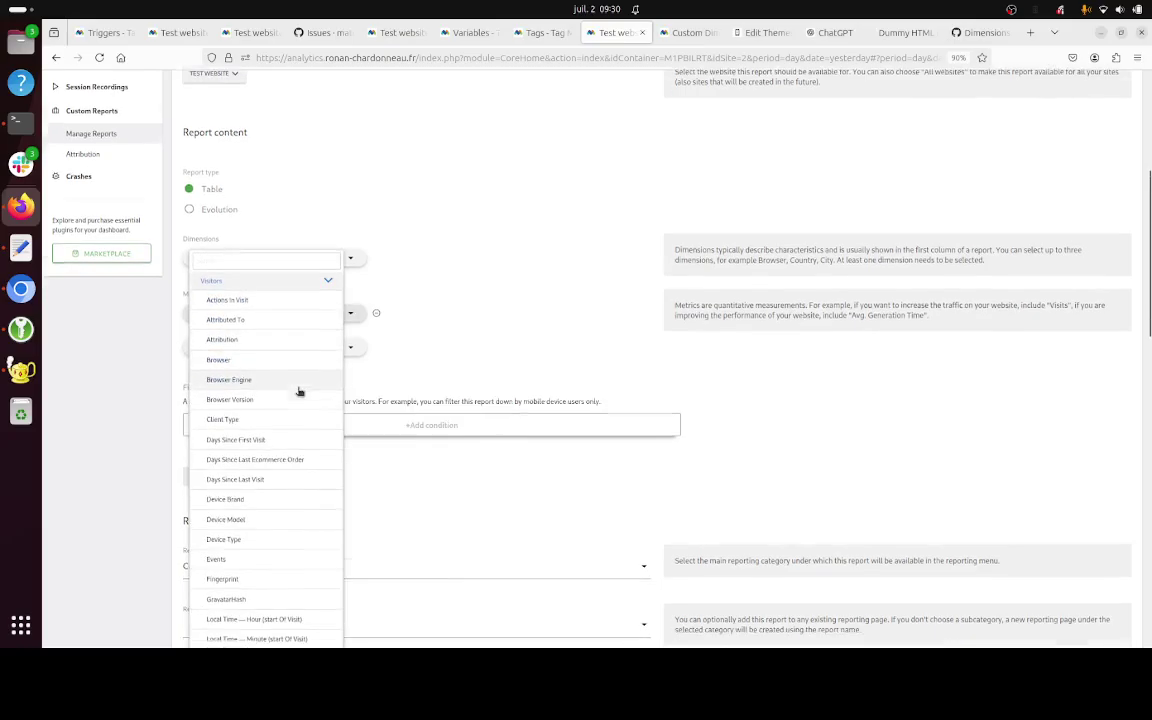
scroll(296, 413, down, 8)
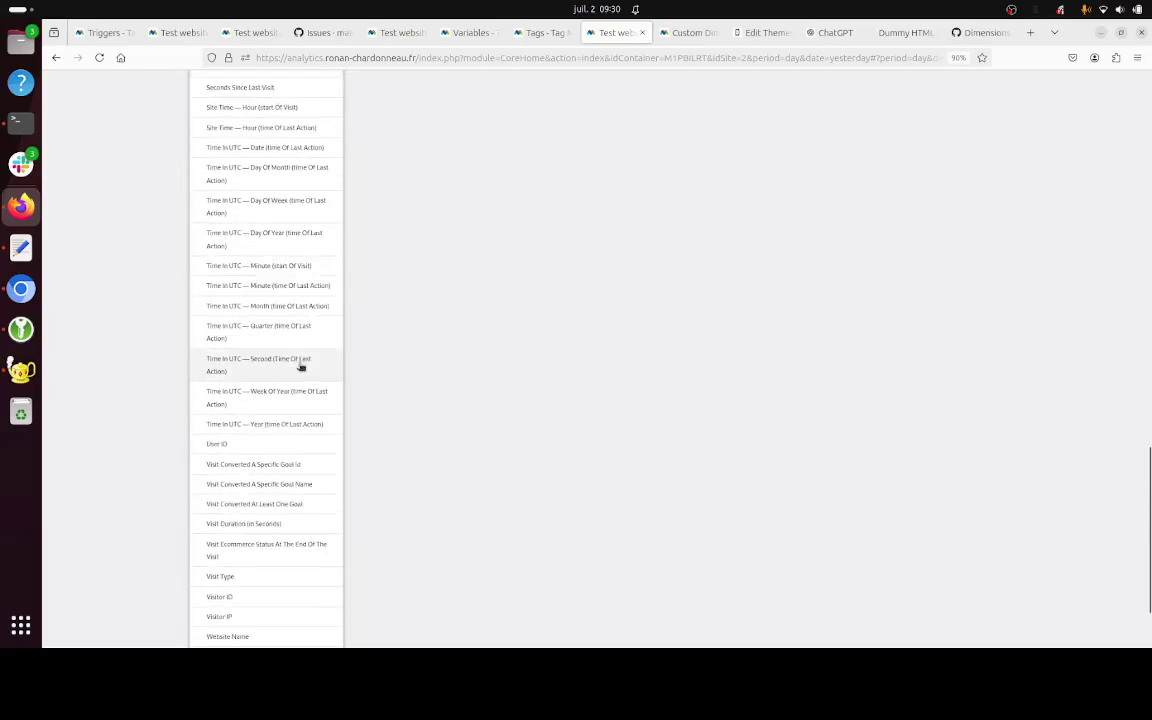
scroll(265, 525, up, 10)
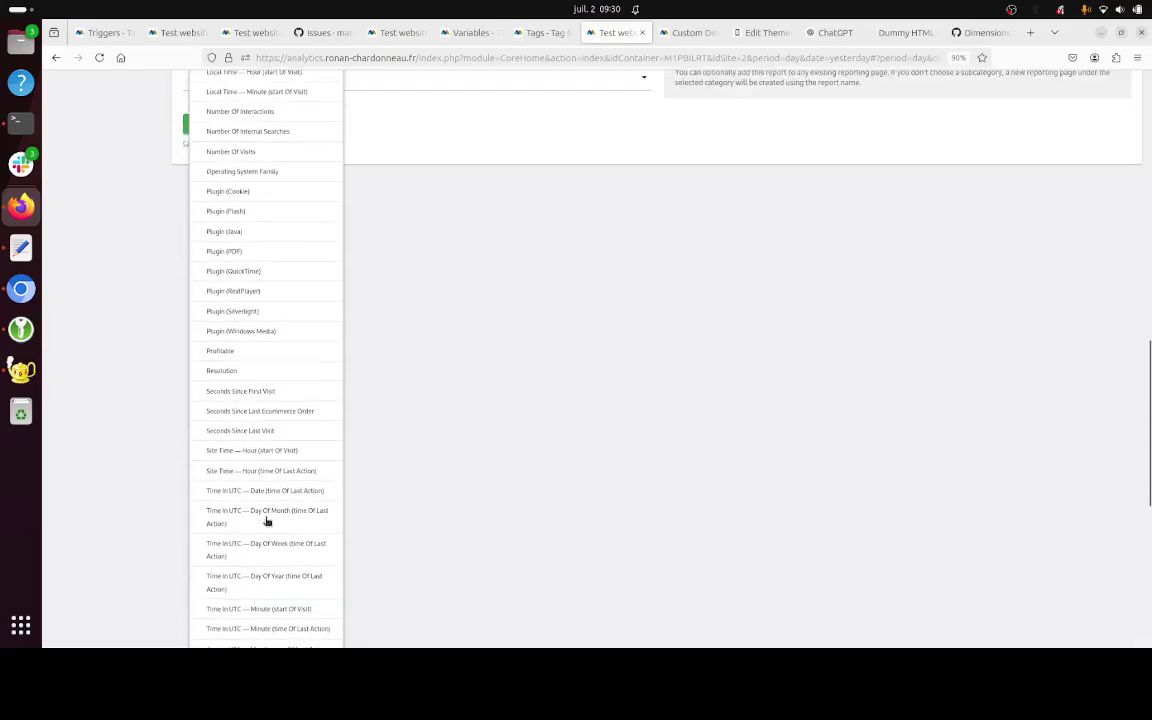
scroll(296, 368, up, 10)
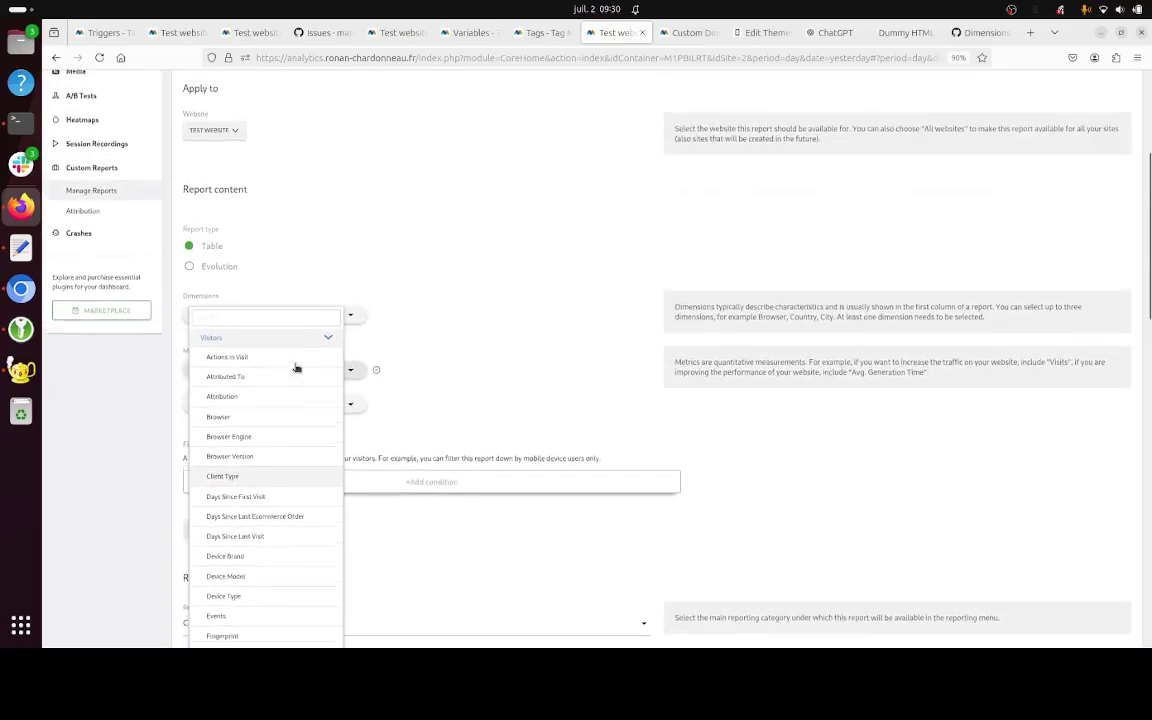
click(255, 400)
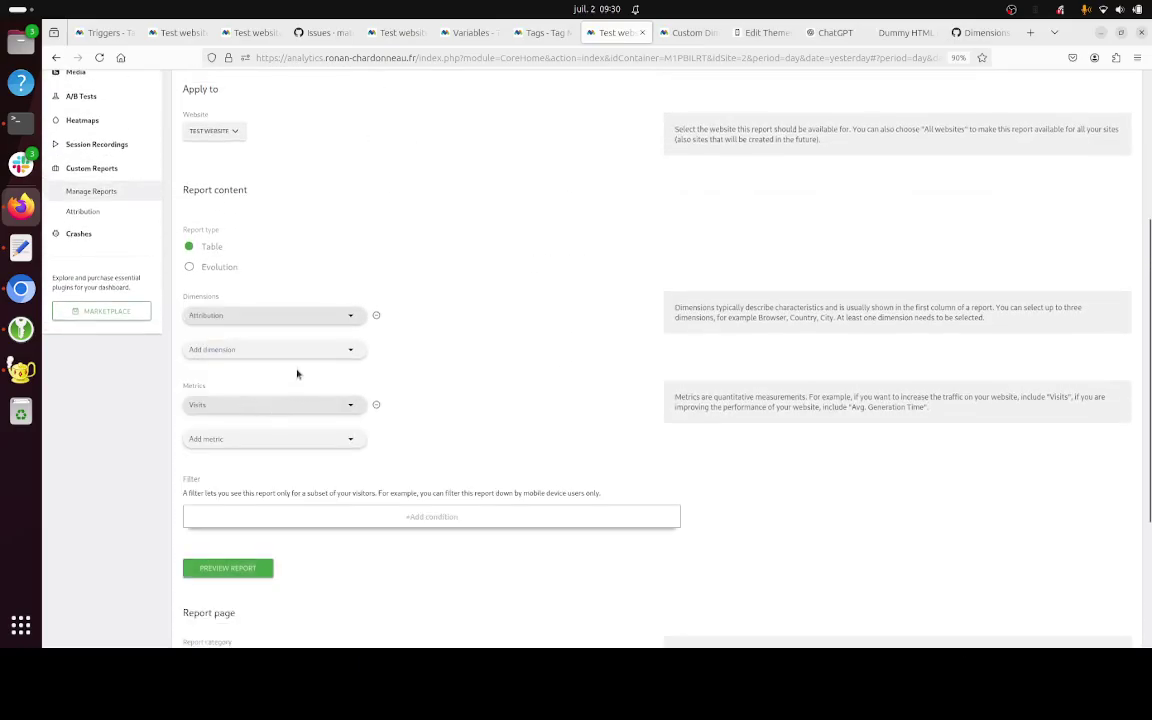
Step: Replace the Visits metric with Conversions Goal "Goal Achieved" (ID 2) and preview the report
click(279, 406)
text(goal)
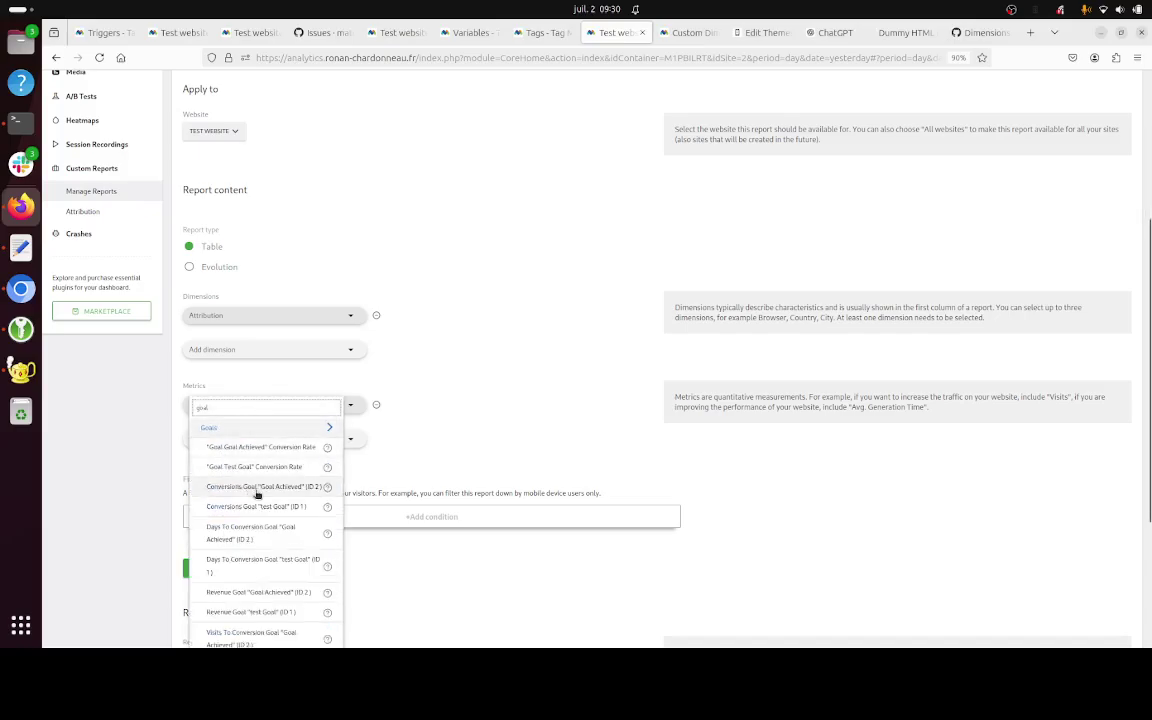
click(265, 489)
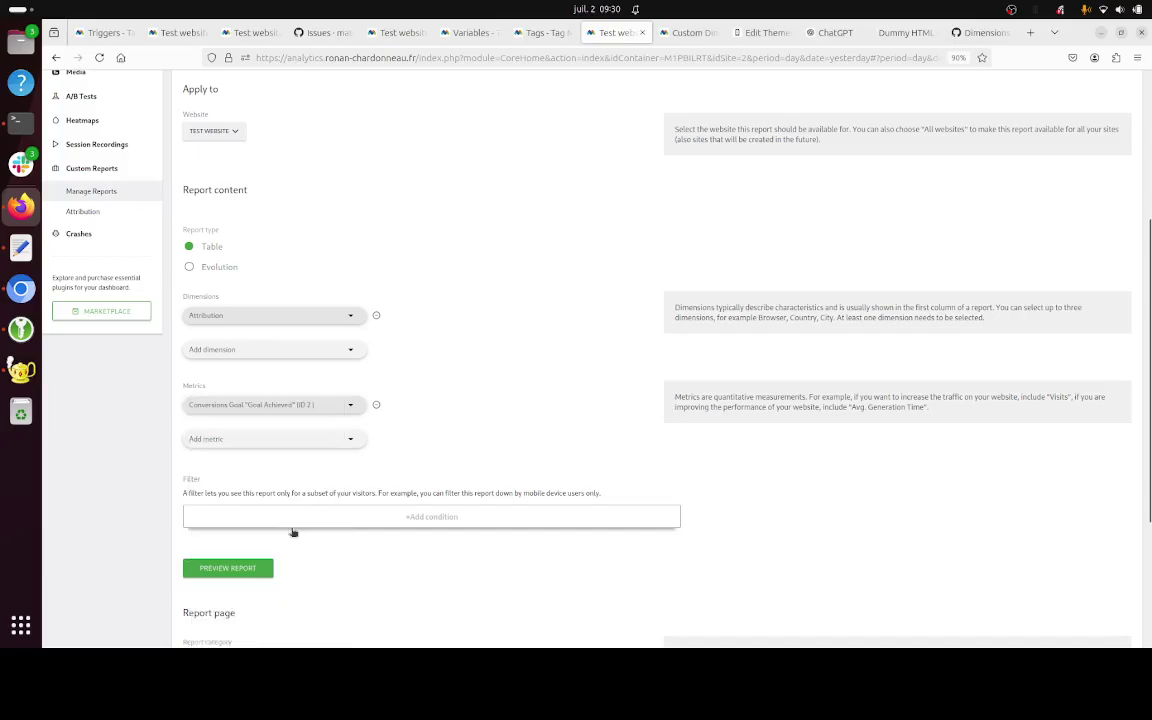
click(256, 569)
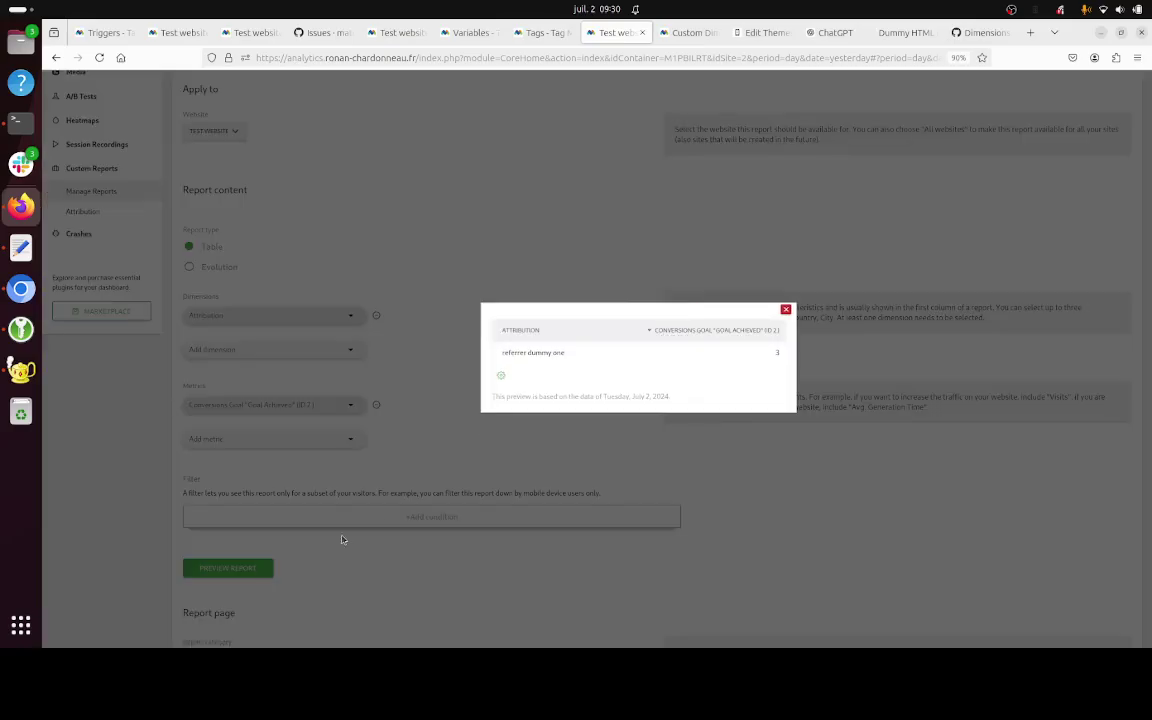